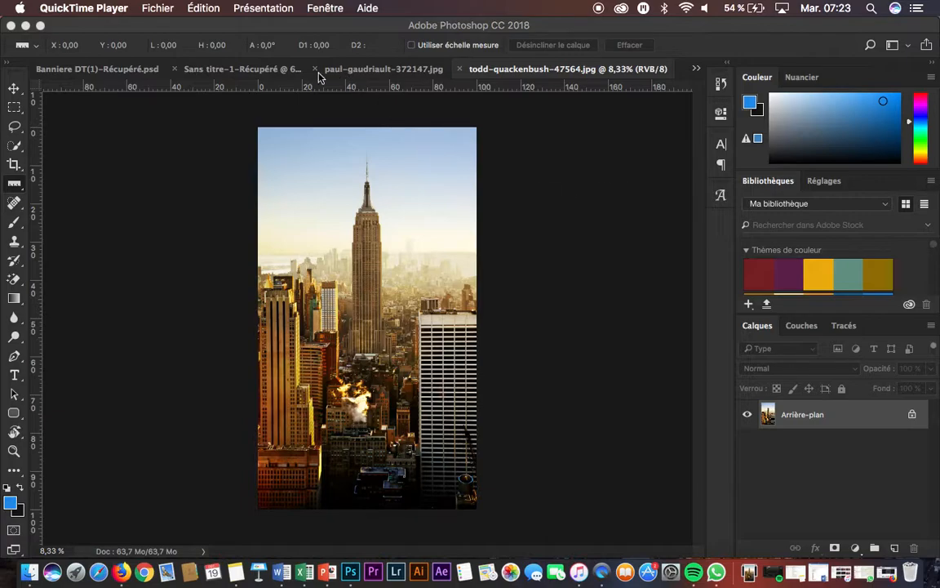
- Look through the open documents and bring up the night photo of the Eiffel Tower
click(233, 64)
click(244, 67)
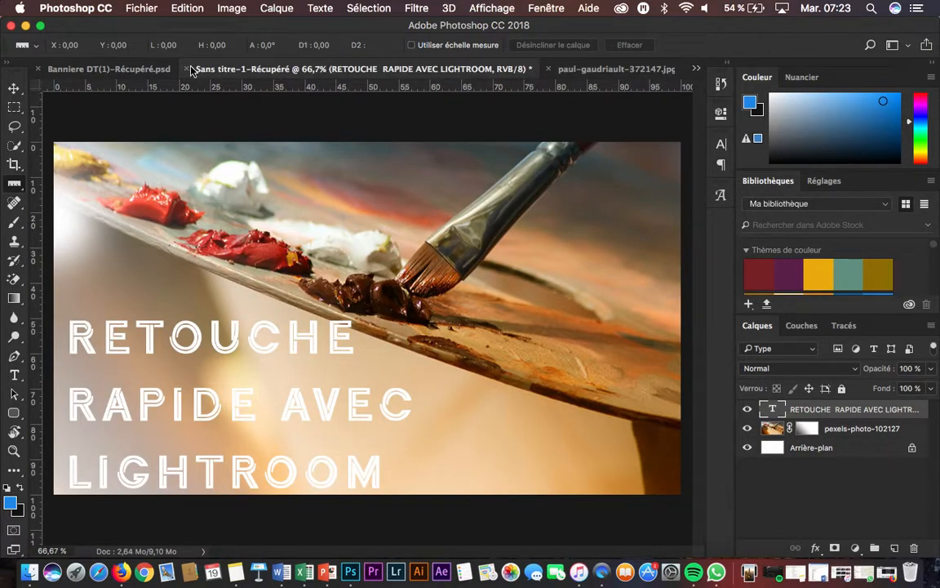
click(572, 69)
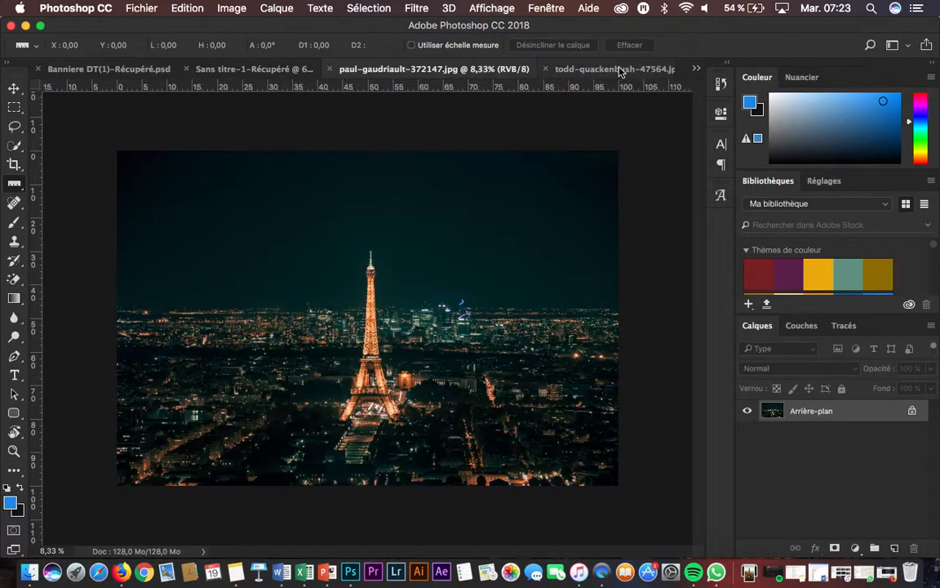
click(560, 67)
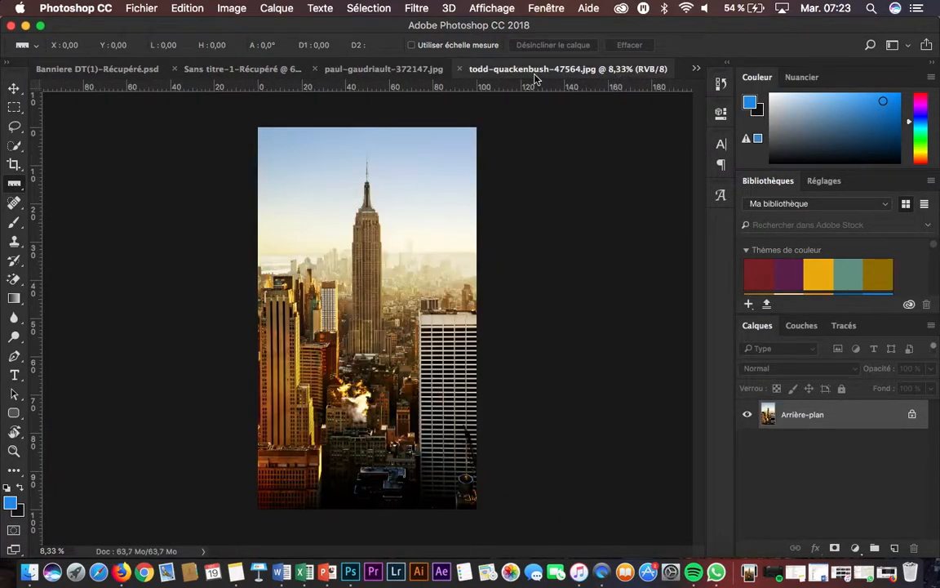
click(362, 70)
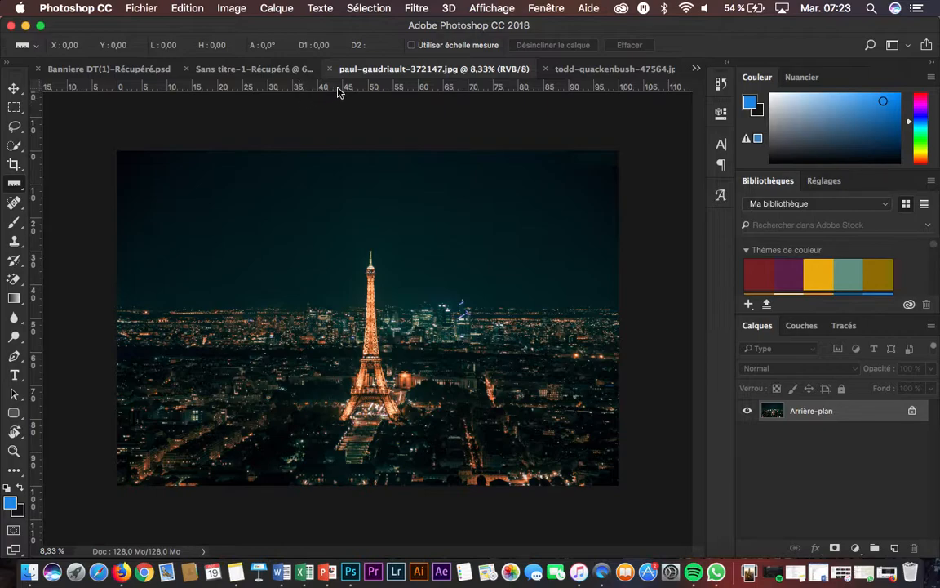
- With the rulers shown, place two horizontal guides across the photo at about 19 % and 70 % of its height
key(super+r)
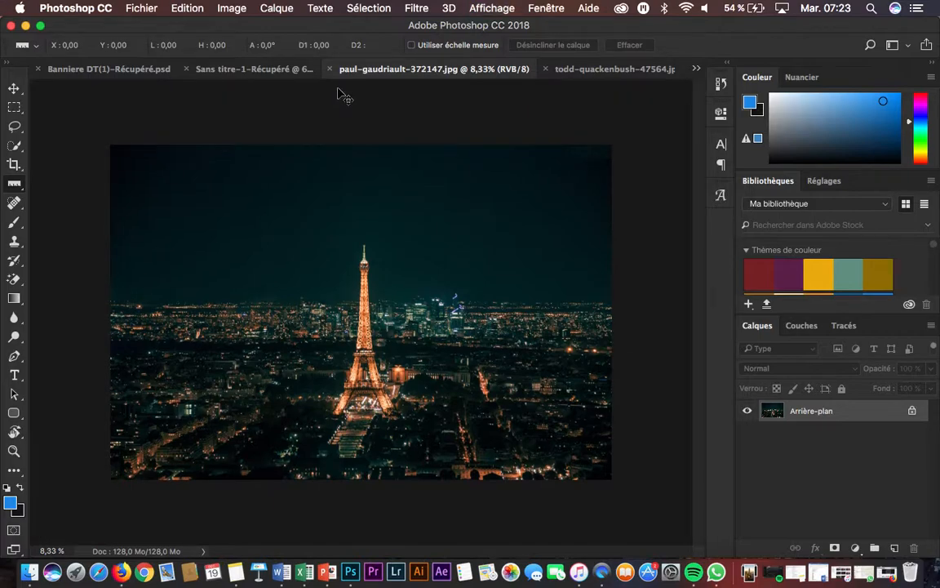
key(super+r)
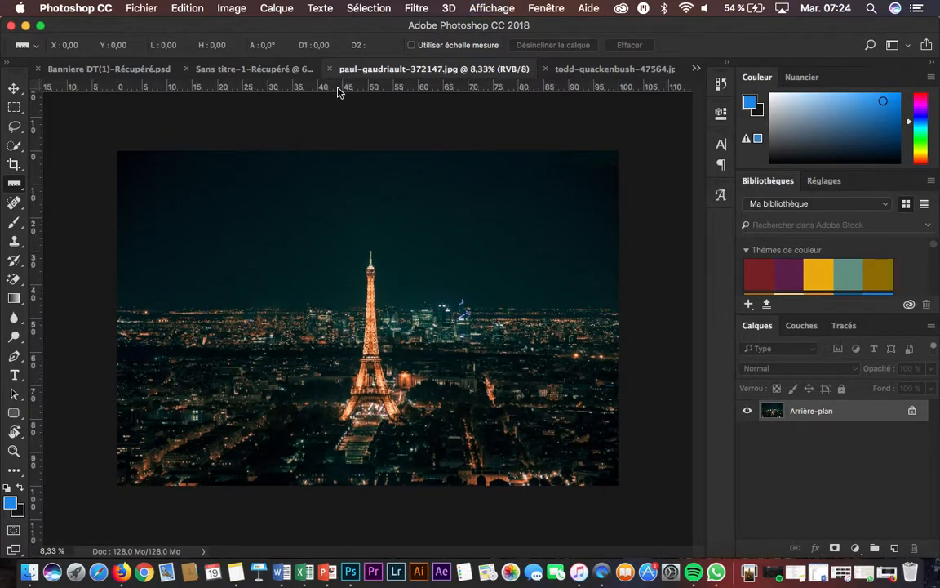
click(362, 87)
drag(361, 86, 367, 215)
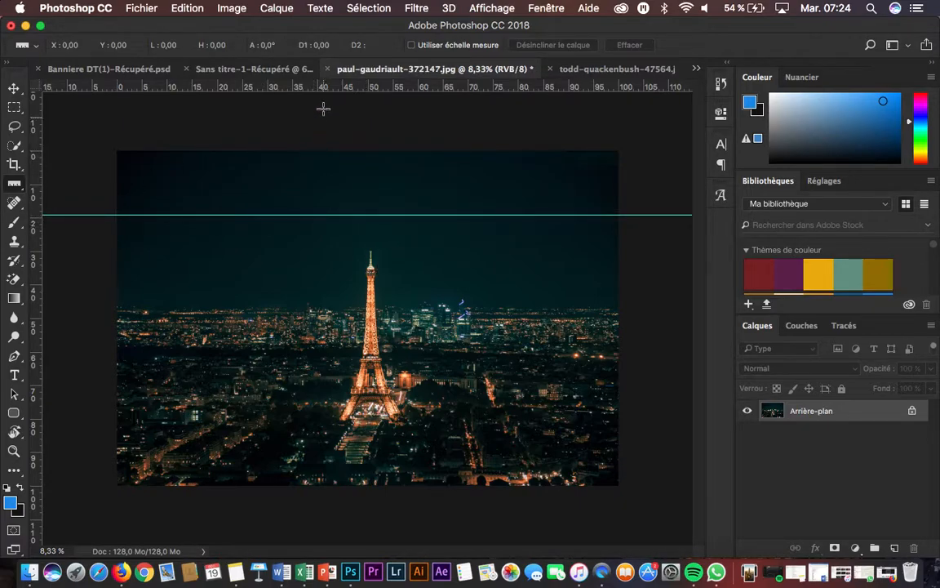
drag(309, 85, 290, 386)
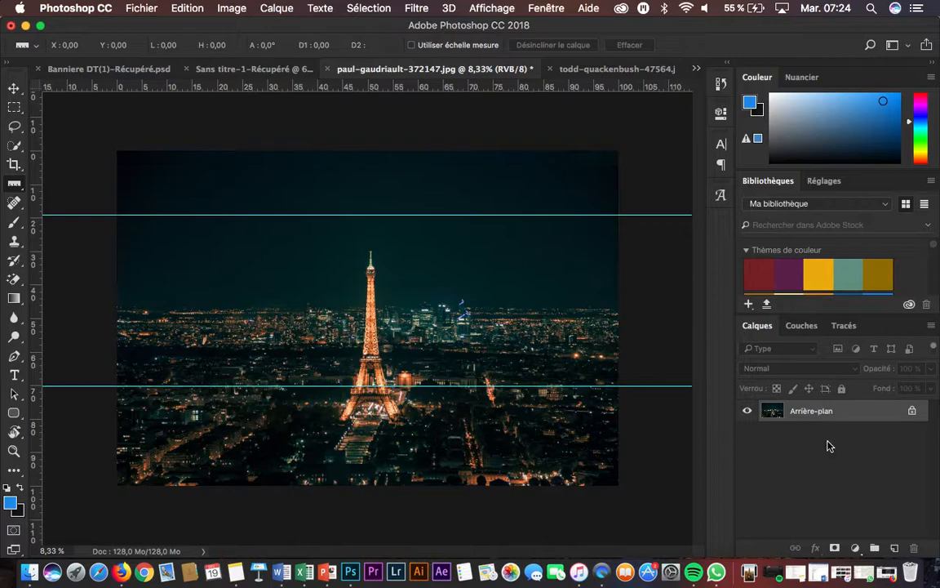
key(alt+shift+super+n)
key(super+z)
drag(821, 410, 896, 548)
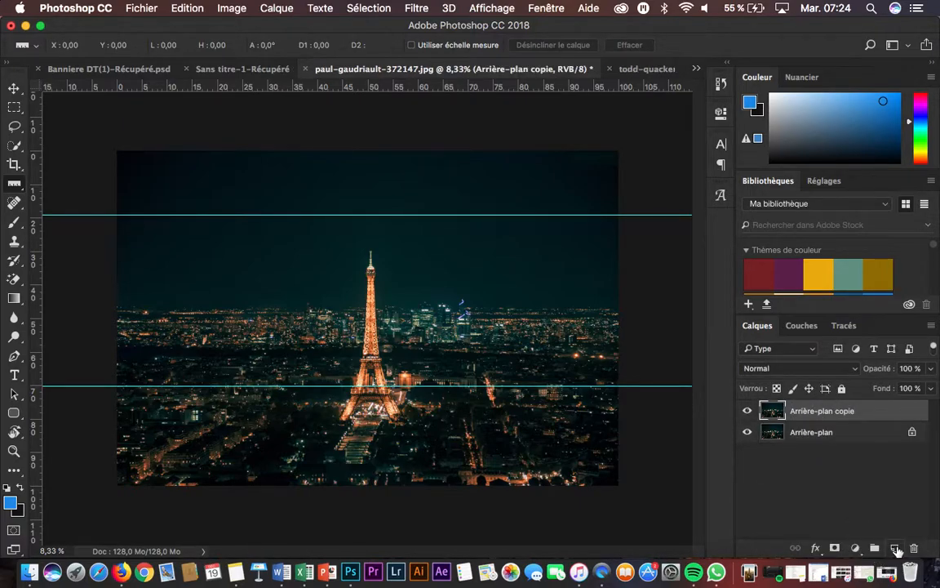
key(super+z)
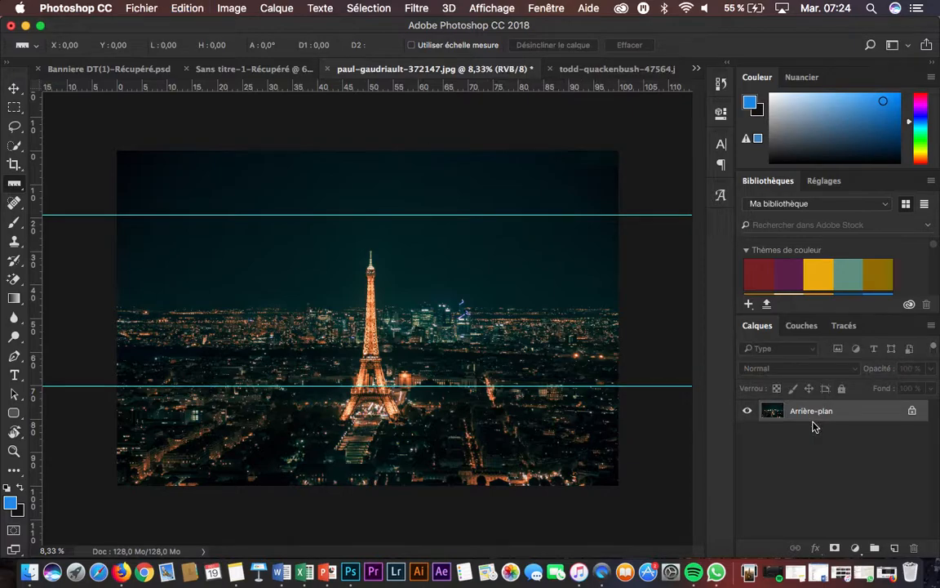
- Duplicate the background layer and rename the copy "Calque Modif"
key(super+j)
double_click(807, 411)
text(Calque Mod)
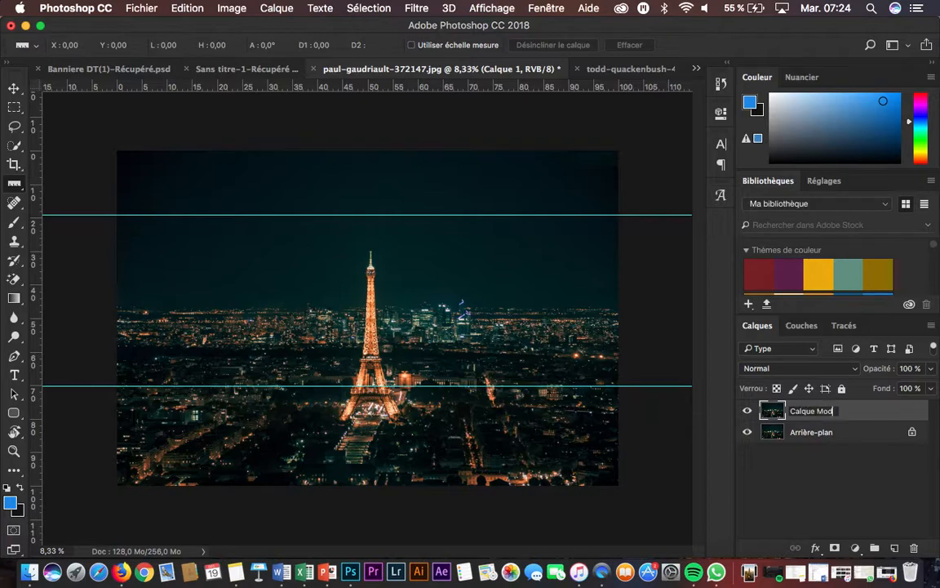
text(if)
key(Return)
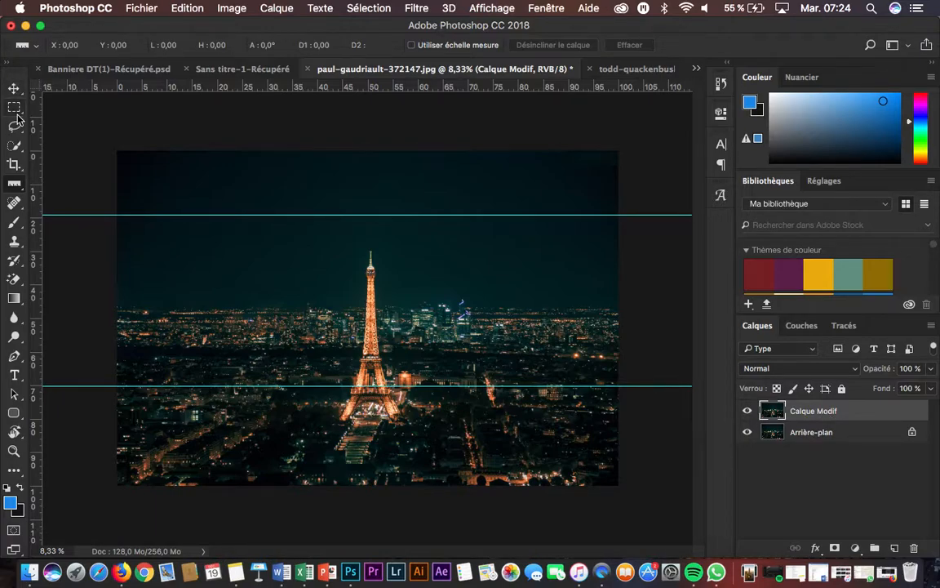
- Select the whole Eiffel Tower, from its tip down to both feet, with the Quick Selection tool
click(22, 145)
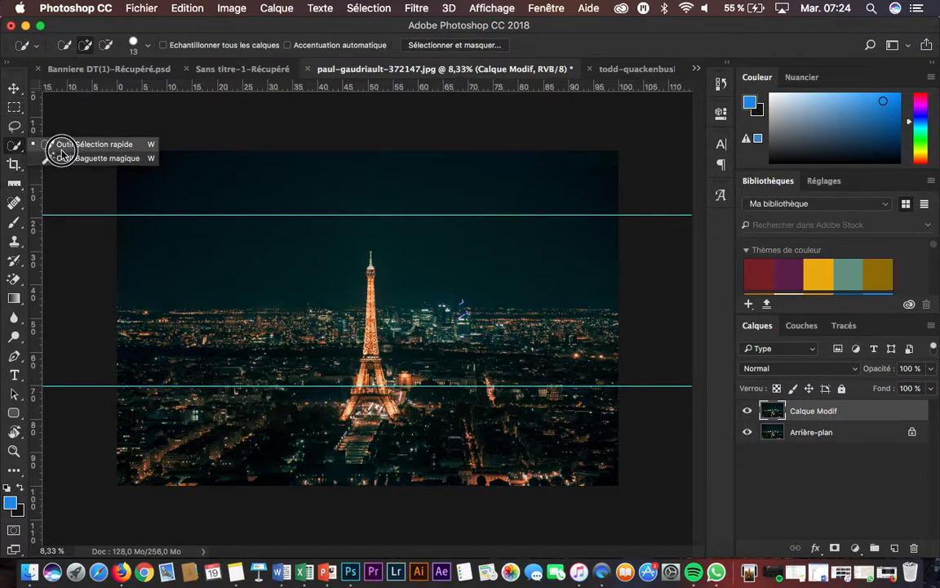
click(56, 142)
scroll(370, 257, up, 3)
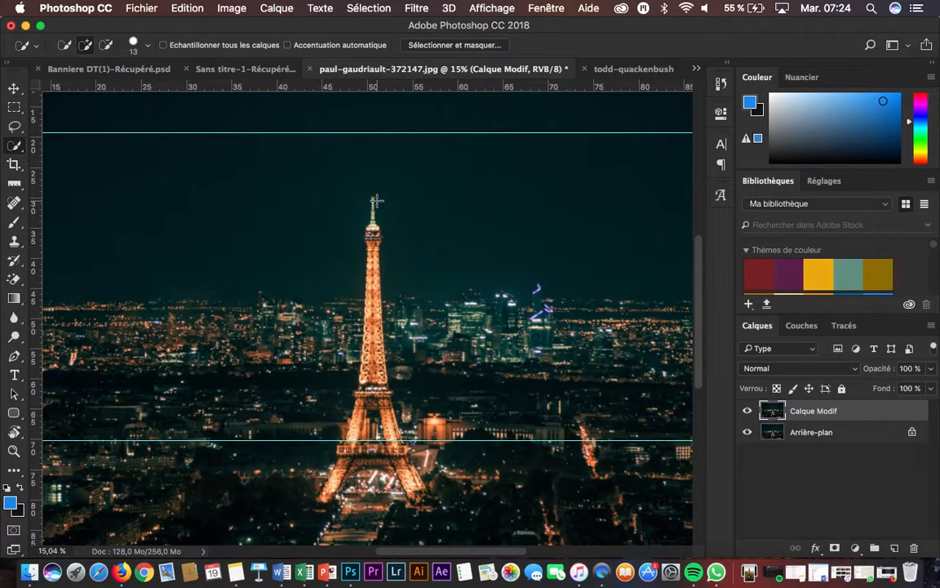
mouse_move(373, 200)
mouse_down()
mouse_move(378, 411)
mouse_move(384, 396)
mouse_move(376, 389)
mouse_move(367, 398)
mouse_move(380, 399)
mouse_move(368, 420)
mouse_move(417, 485)
mouse_move(399, 477)
mouse_move(398, 457)
mouse_move(407, 466)
mouse_up()
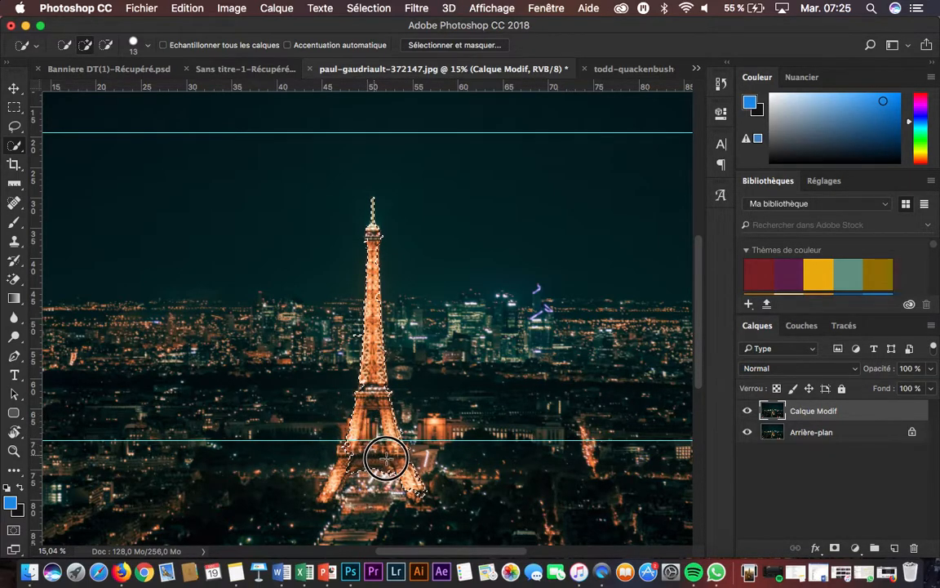
drag(361, 456, 325, 500)
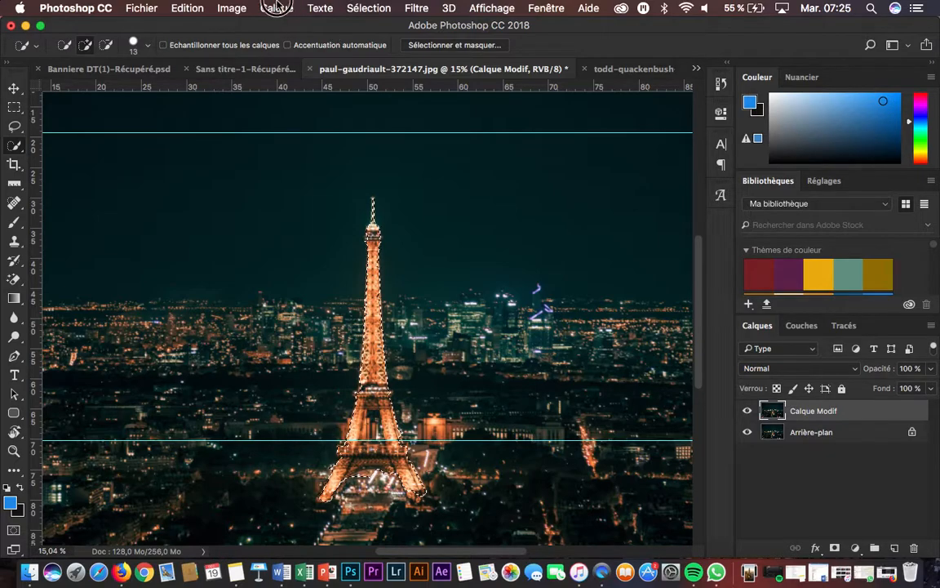
- Add a layer mask to Calque Modif that reveals only the selected tower
click(277, 8)
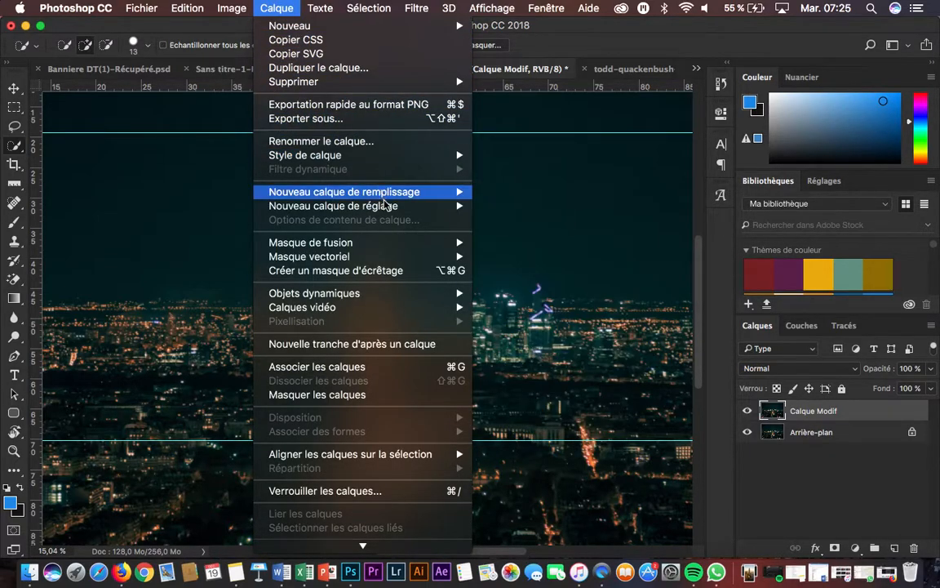
mouse_move(420, 306)
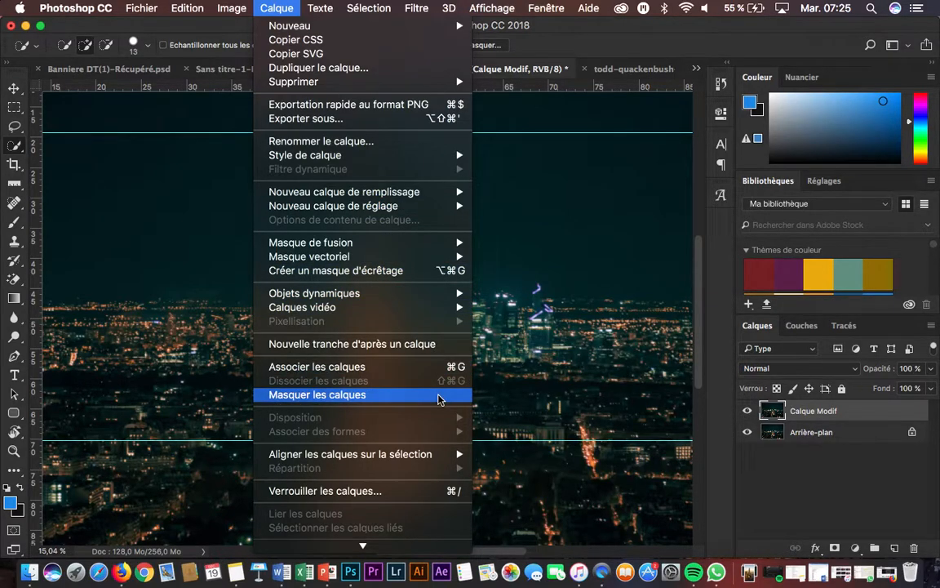
mouse_move(424, 211)
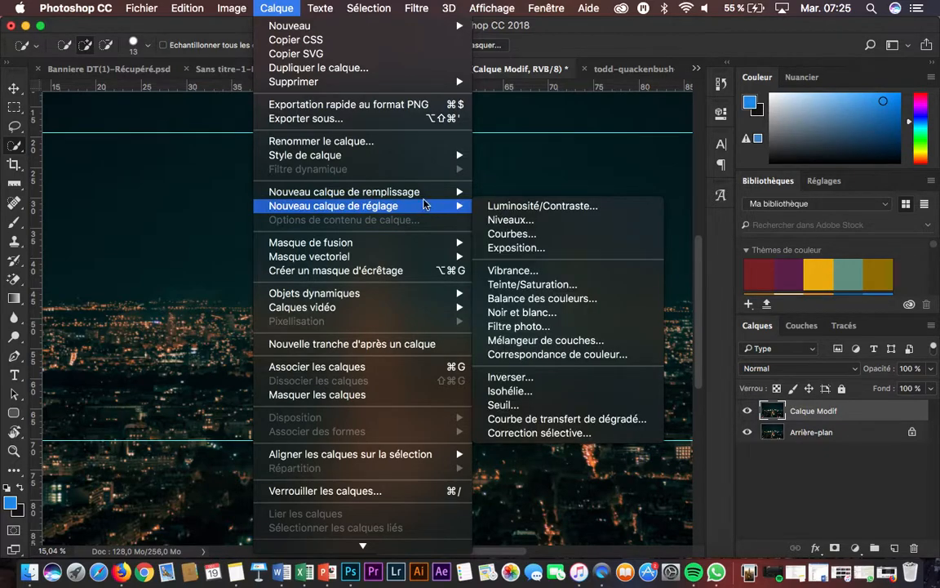
mouse_move(431, 164)
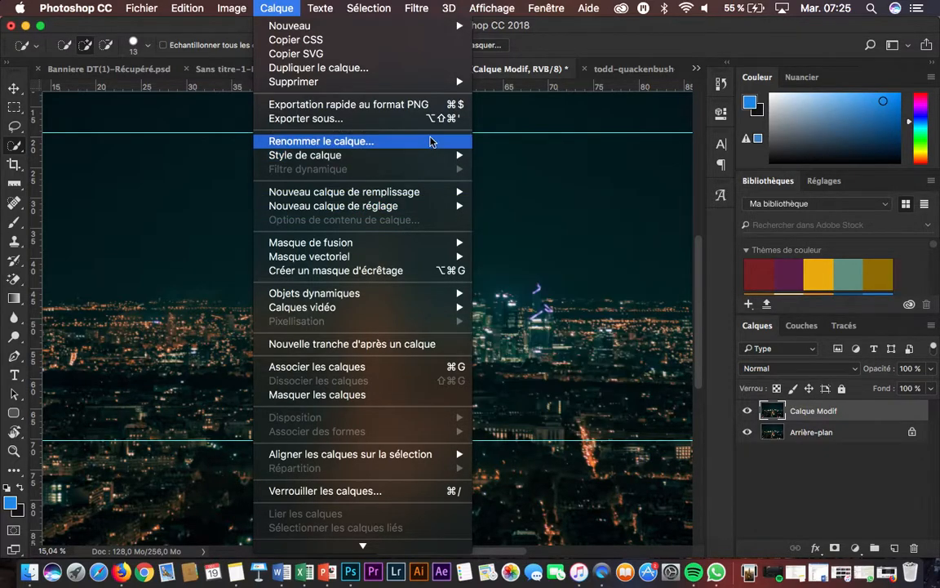
mouse_move(429, 244)
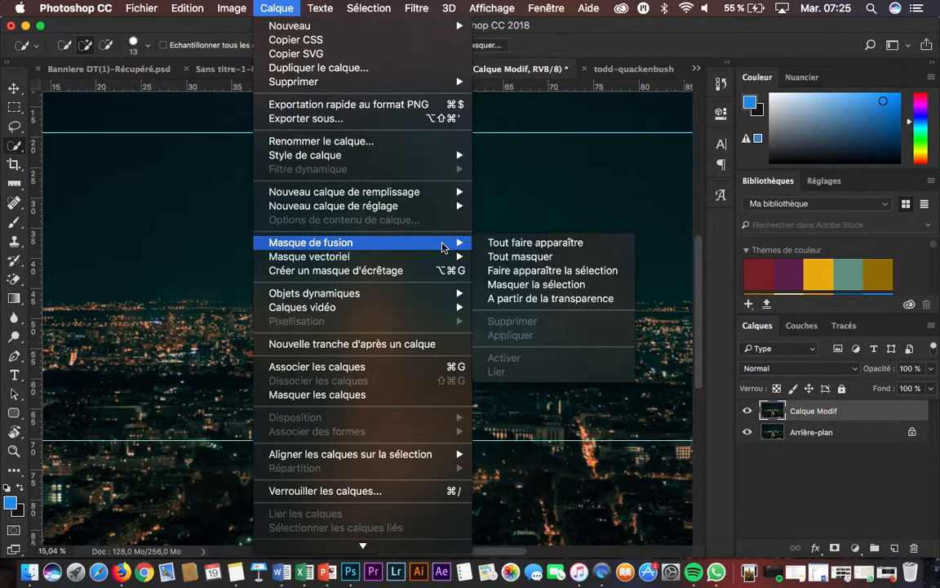
click(505, 277)
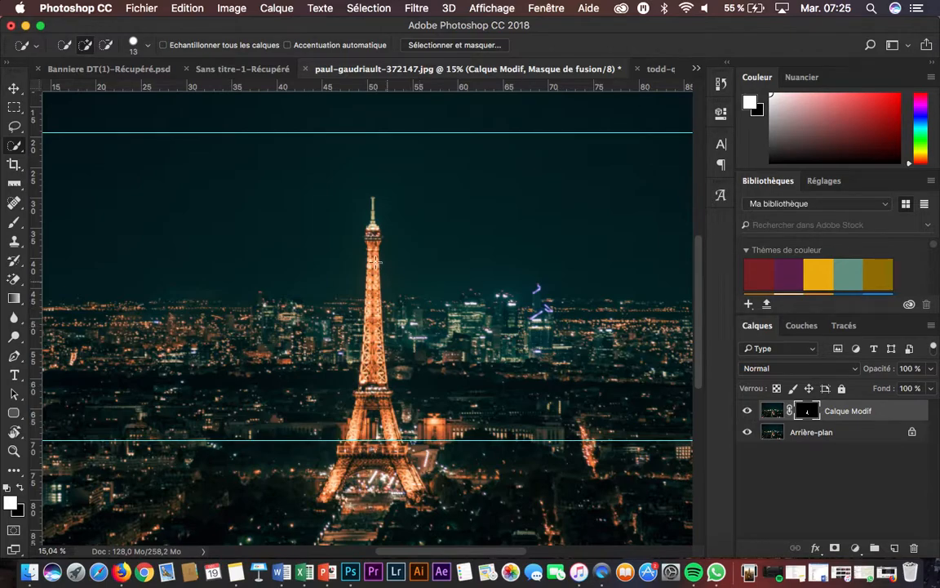
- Add the text "PARIS" in the Continuo font to the sky area and set its size to 800 pt
drag(20, 374, 47, 373)
click(143, 276)
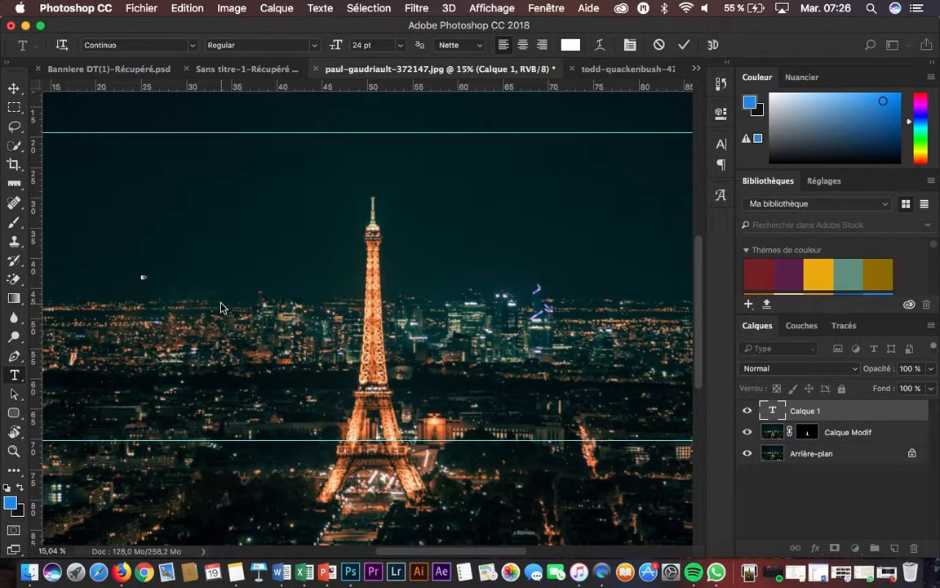
click(364, 45)
text(300)
key(Return)
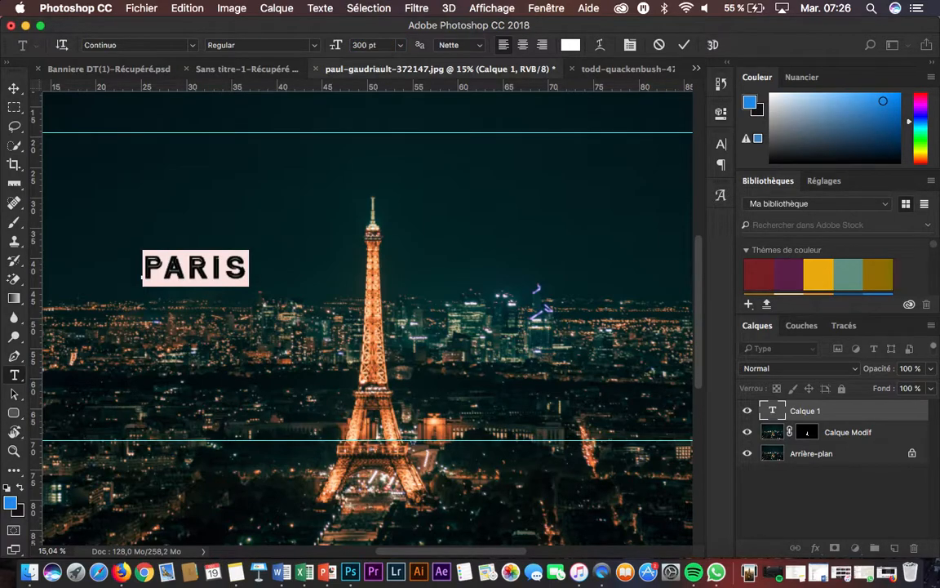
click(377, 46)
text(800)
key(Return)
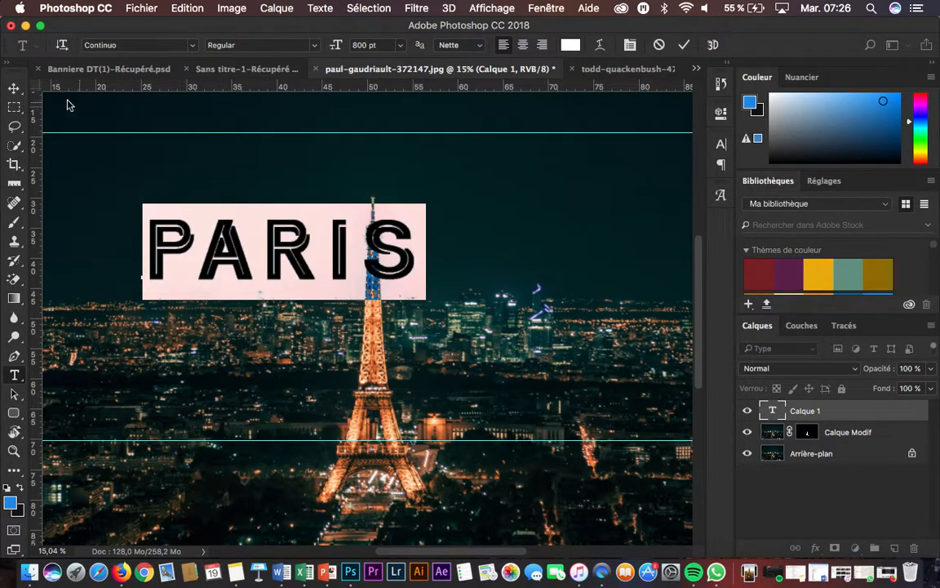
- Move the PARIS text over the tower and scale it up proportionally to about 199 %
click(14, 87)
drag(270, 249, 372, 278)
key(super+t)
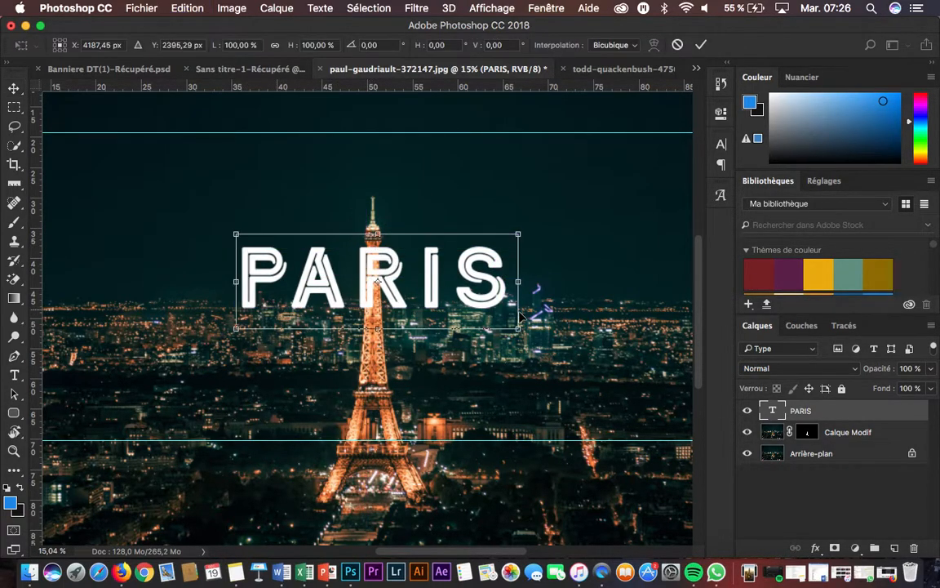
drag(518, 328, 613, 360)
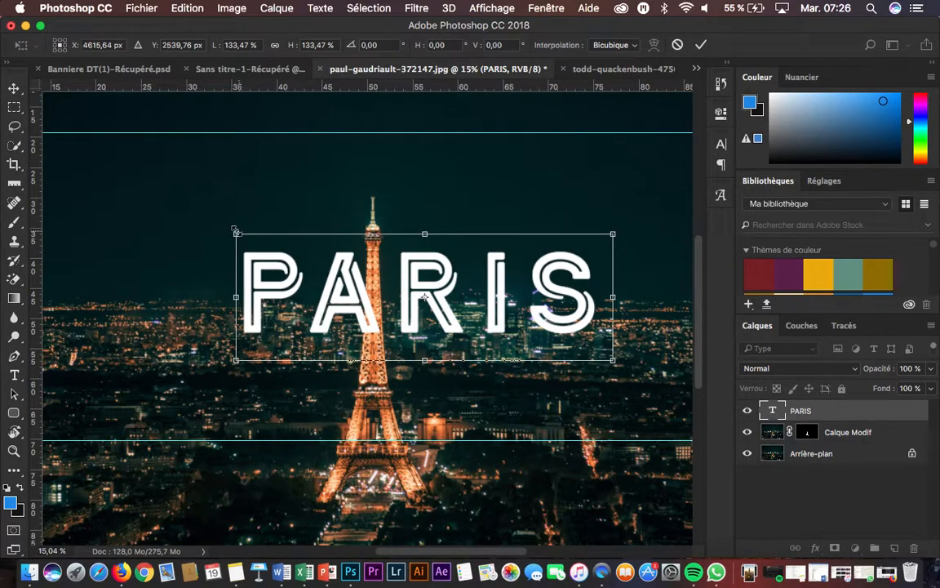
drag(208, 214, 124, 196)
drag(613, 365, 686, 385)
scroll(495, 349, down, 5)
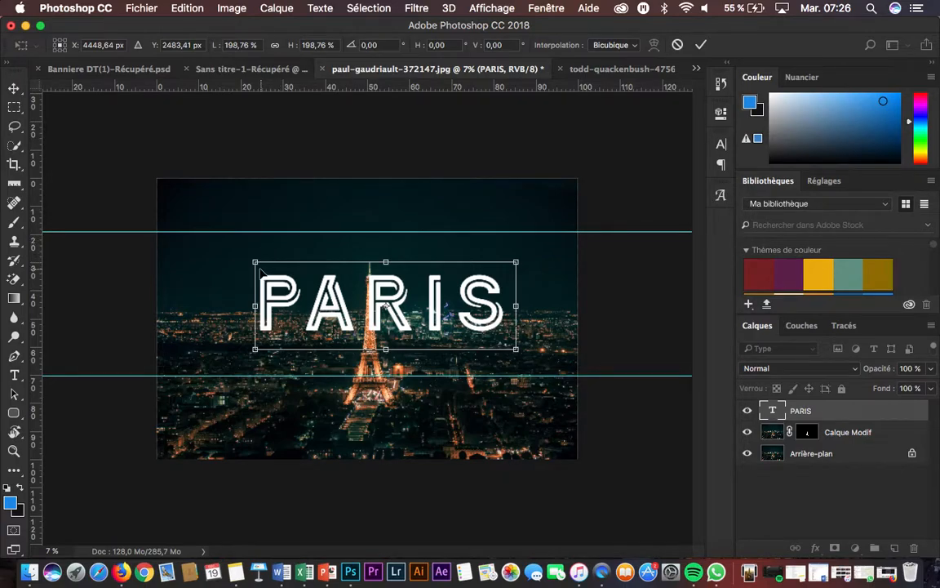
- Enlarge the PARIS text further until it spans nearly the photo's full width, and centre it in the photo
drag(225, 235, 194, 238)
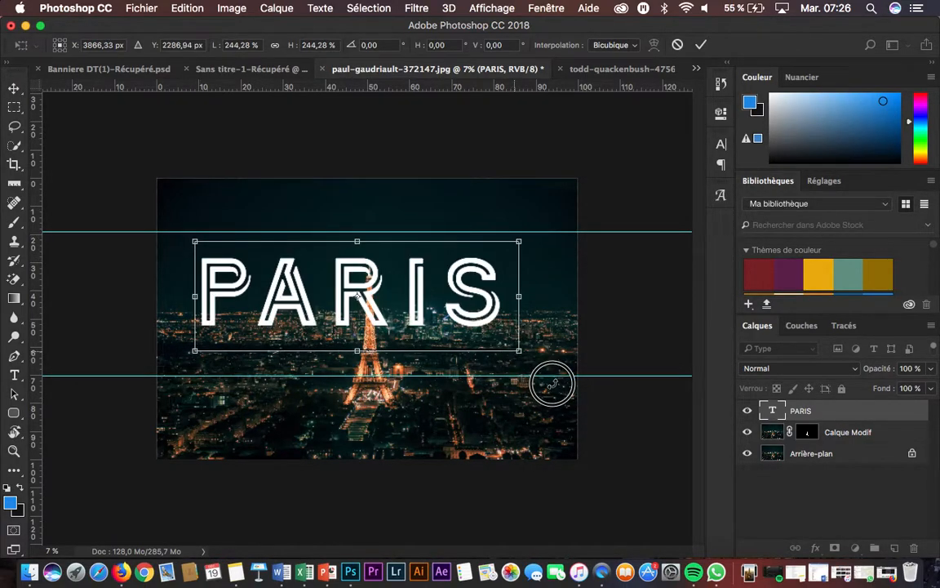
drag(519, 351, 569, 396)
drag(193, 239, 192, 239)
drag(176, 235, 171, 234)
click(15, 86)
click(593, 213)
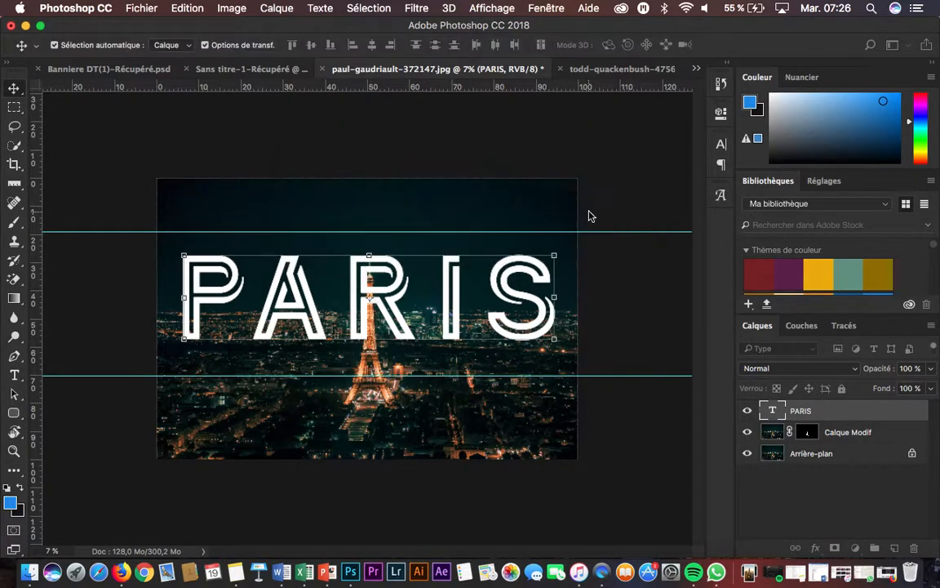
drag(398, 281, 395, 303)
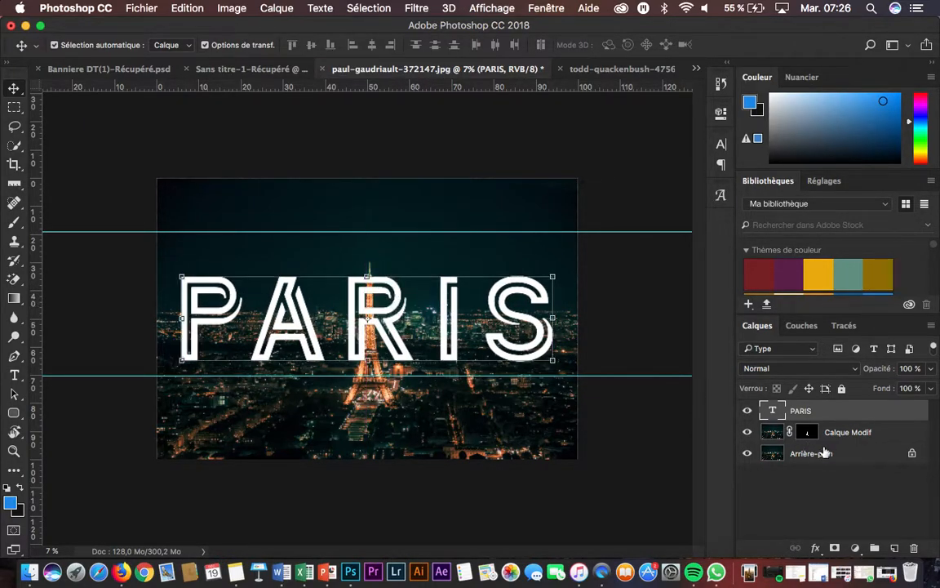
- Move the PARIS text layer beneath Calque Modif so the tower stands in front of the letters, and check the overlap
drag(821, 417, 818, 439)
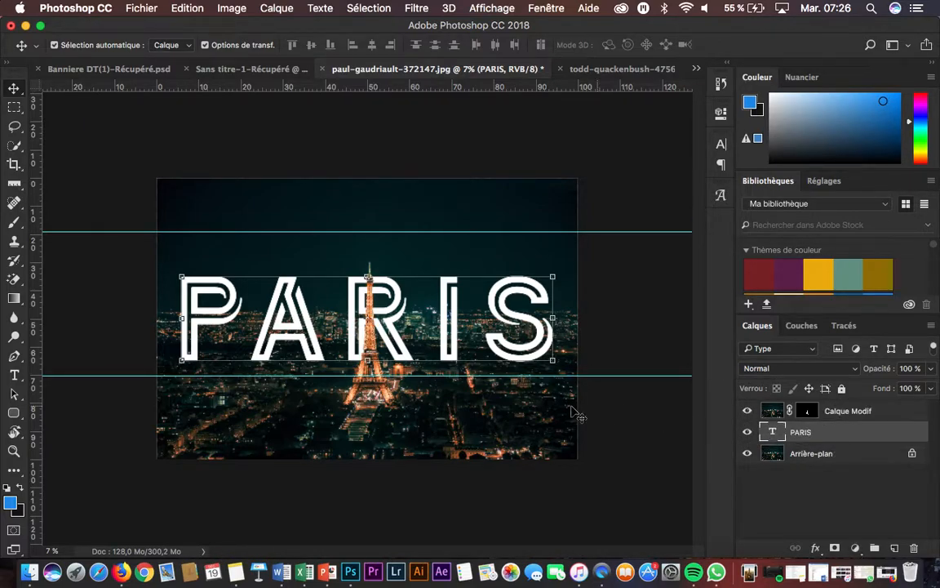
key(super+plus)
key(super+plus)
key(super+plus)
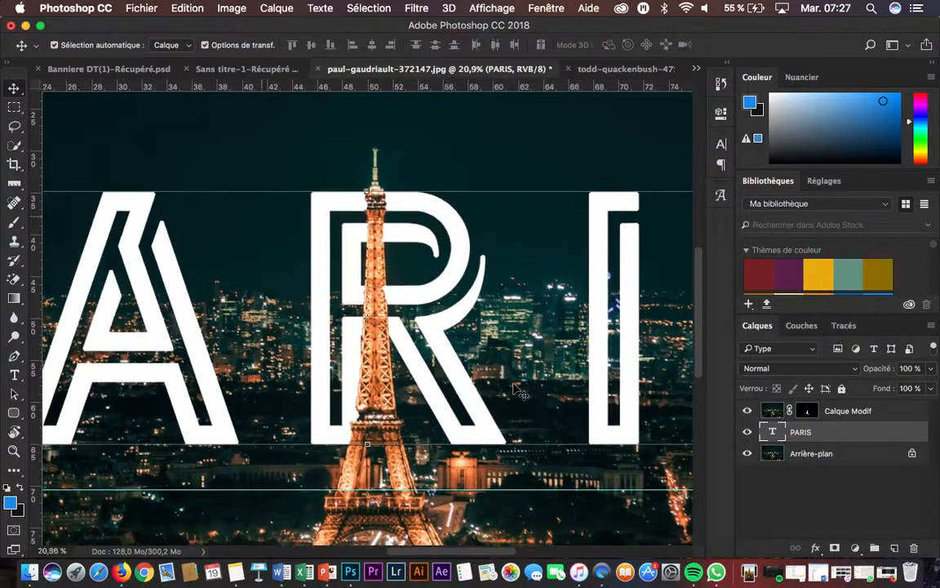
key(super+minus)
key(super+minus)
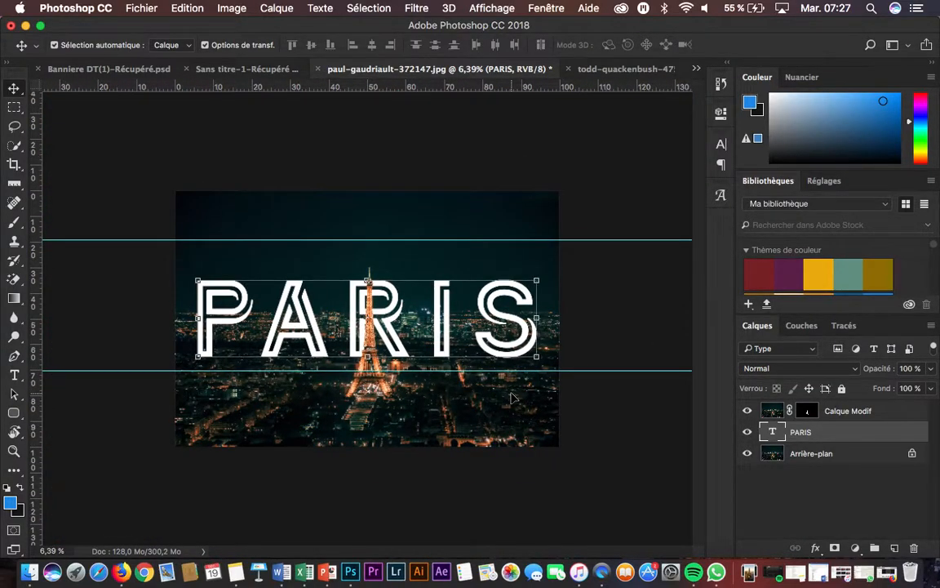
key(super+plus)
key(super+plus)
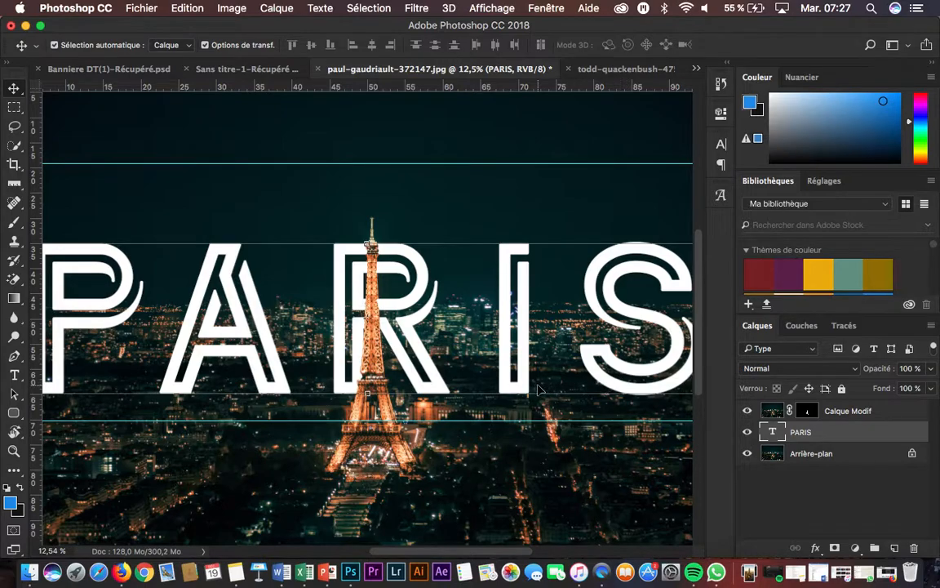
- Hide the PARIS text, duplicate the Arrière-plan layer and move the copy above PARIS, directly beneath Calque Modif
scroll(544, 390, down, 4)
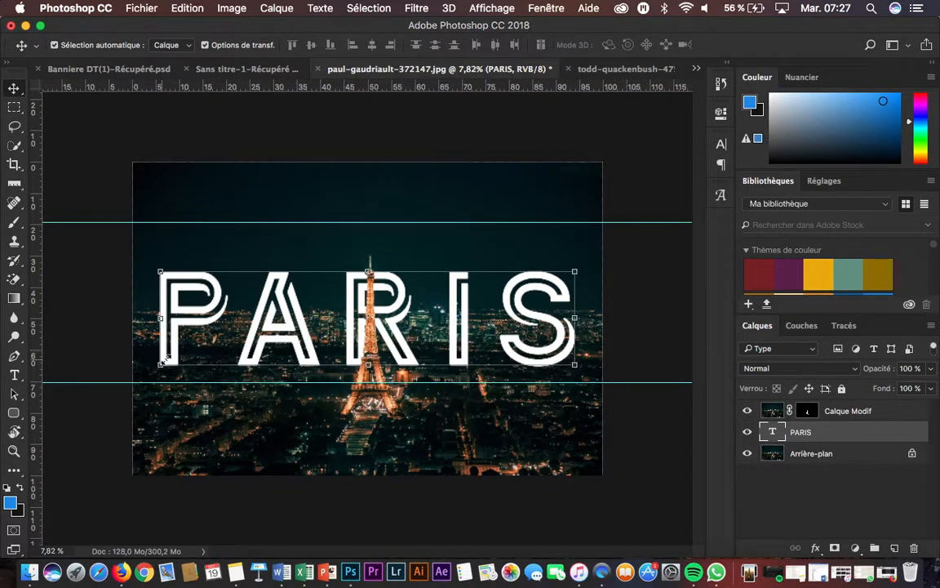
click(747, 435)
click(767, 413)
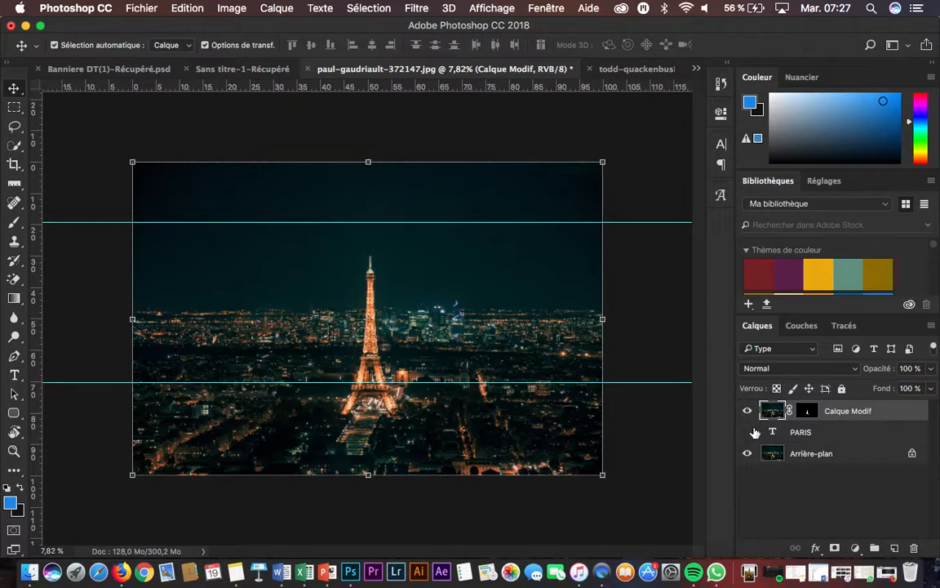
click(796, 460)
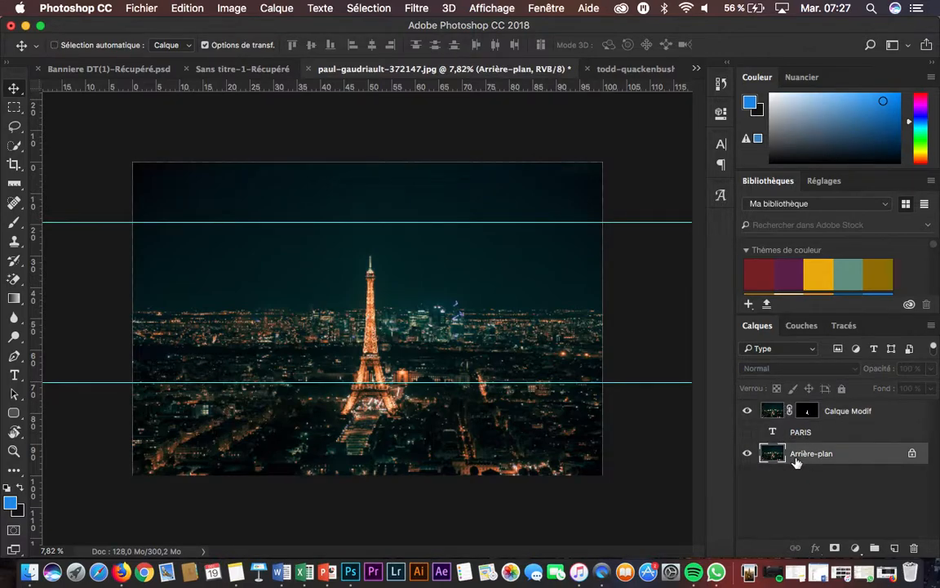
key(super+j)
drag(797, 456, 810, 431)
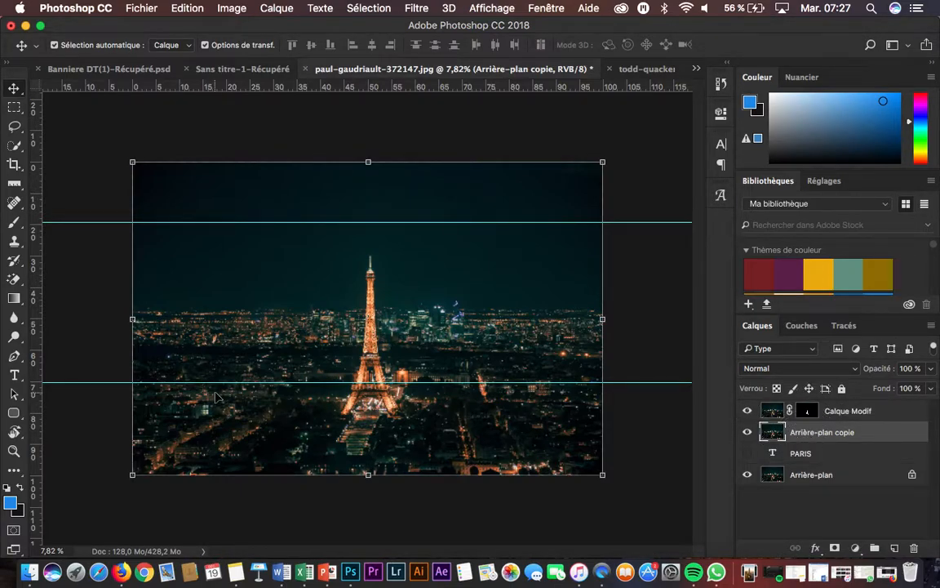
- Select the band of city just below the horizon across the photo's full width on Arrière-plan copie with the Quick Selection tool
click(17, 152)
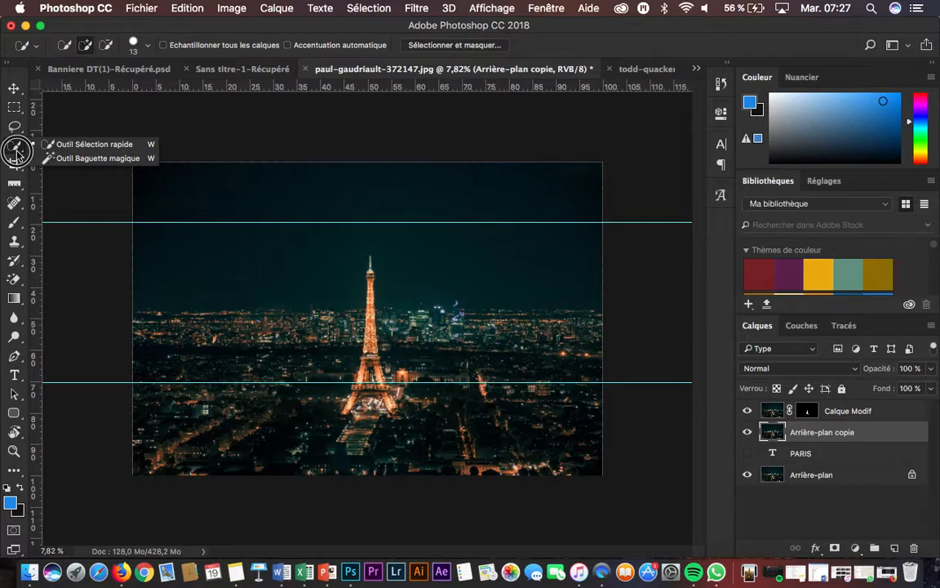
click(47, 148)
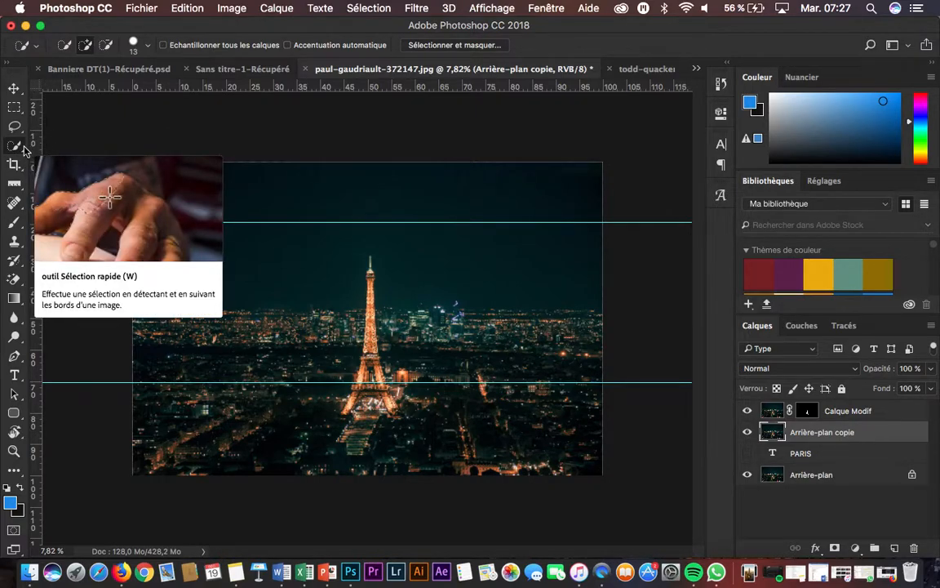
click(23, 146)
click(48, 147)
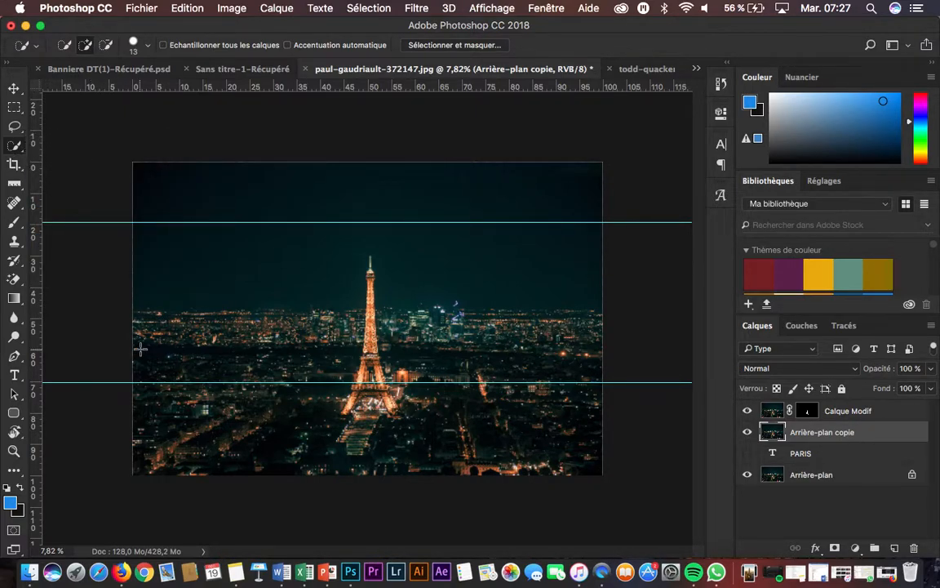
mouse_move(135, 340)
mouse_down()
mouse_move(488, 380)
mouse_move(516, 365)
mouse_move(570, 360)
mouse_move(602, 379)
mouse_move(424, 383)
mouse_move(255, 347)
mouse_up()
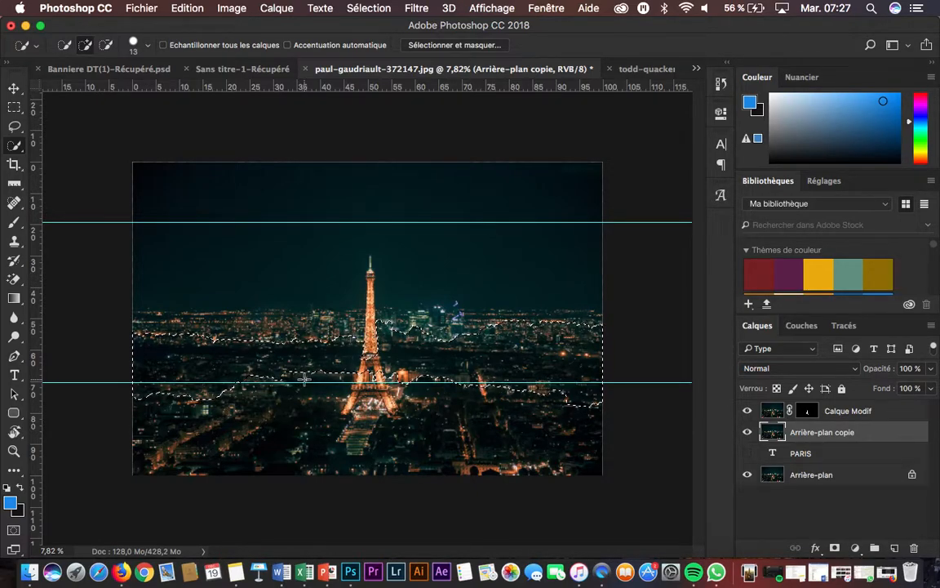
- Add a layer mask revealing the selected city band to Arrière-plan copie, and show the PARIS text layer again
click(281, 13)
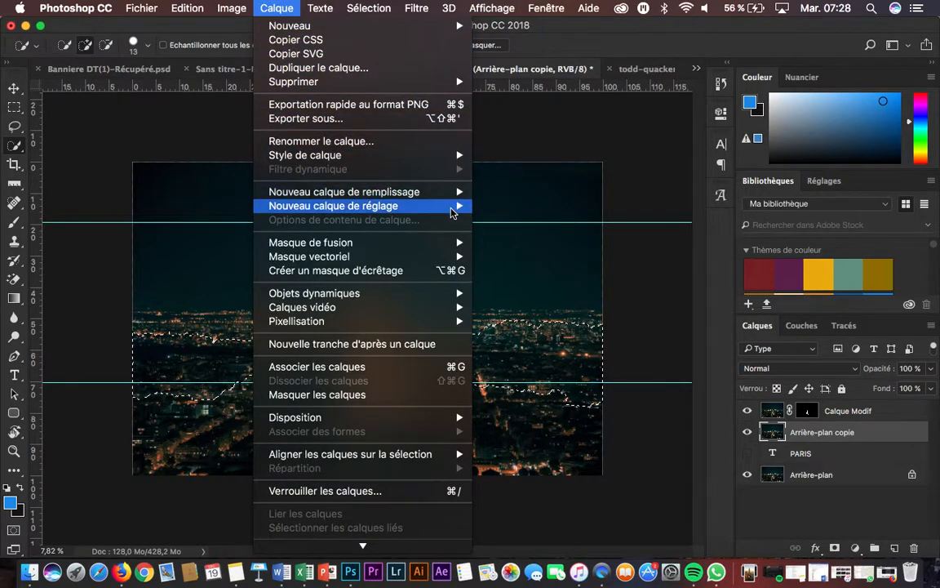
mouse_move(455, 243)
click(508, 274)
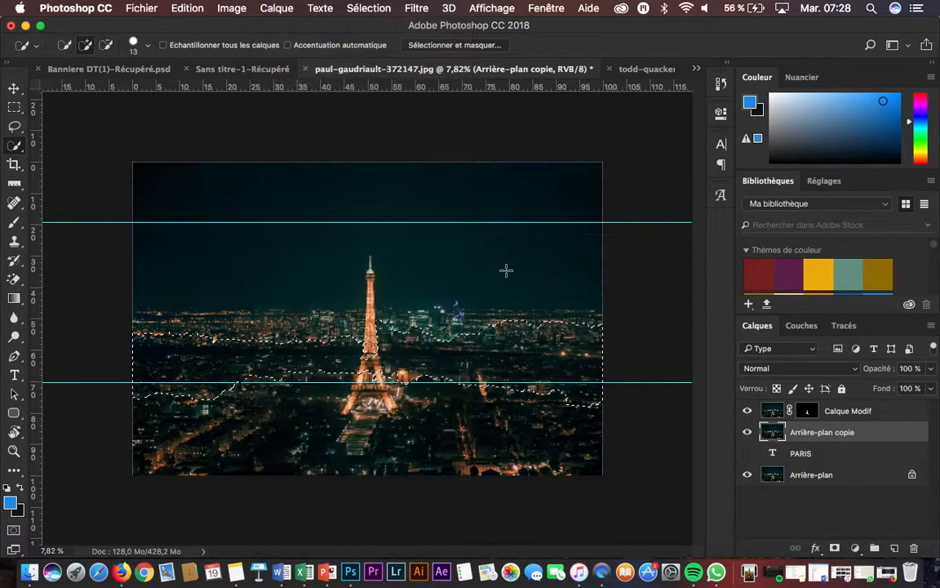
click(747, 456)
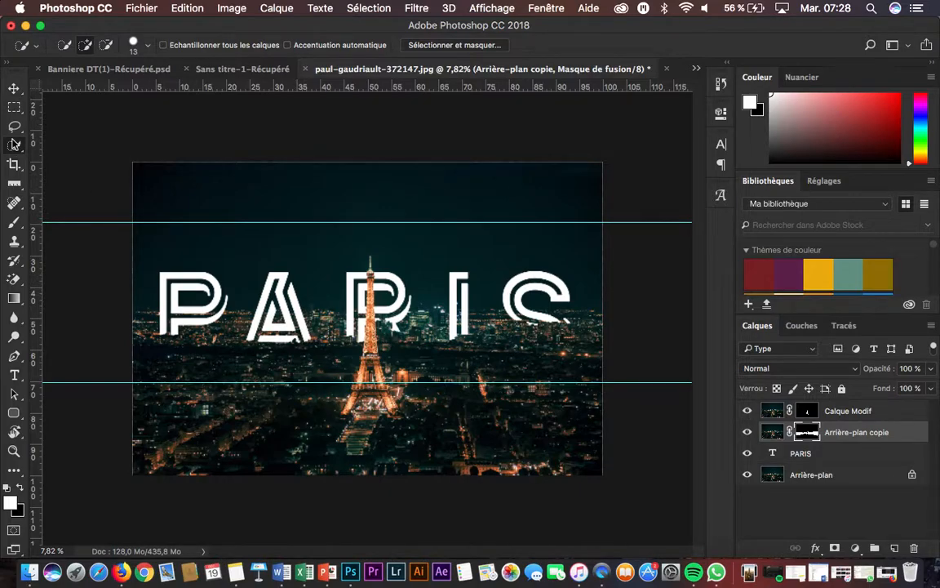
- Shift the PARIS text down and up behind the masked city band, and leave it slightly higher over the horizon
click(13, 89)
click(282, 322)
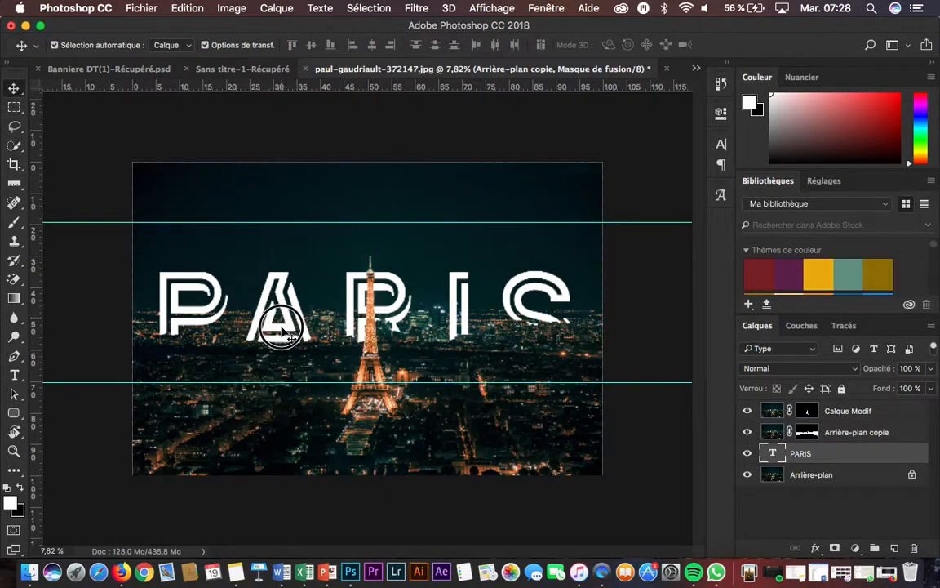
drag(282, 331, 282, 333)
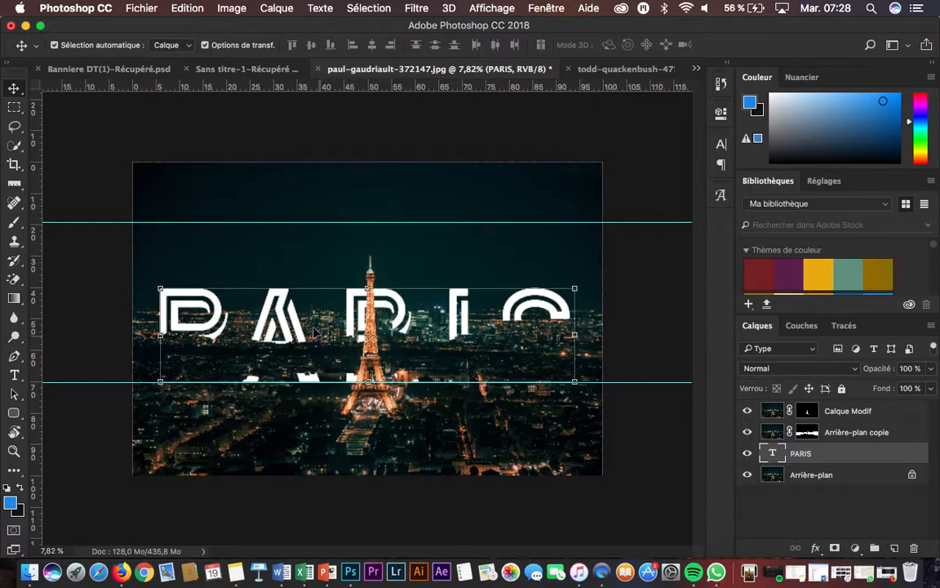
drag(290, 307, 289, 292)
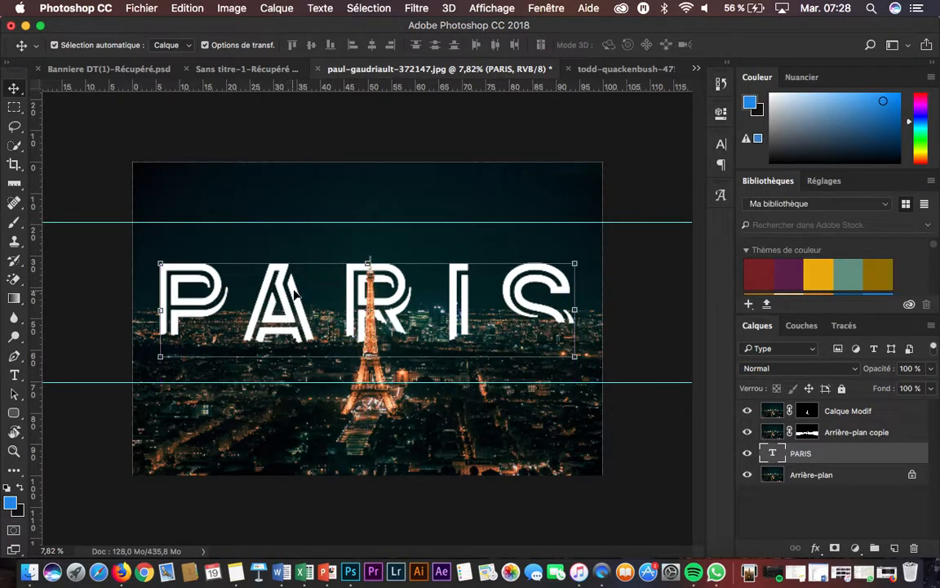
- Change the font of the PARIS text to Urban Jungle Regular
double_click(773, 453)
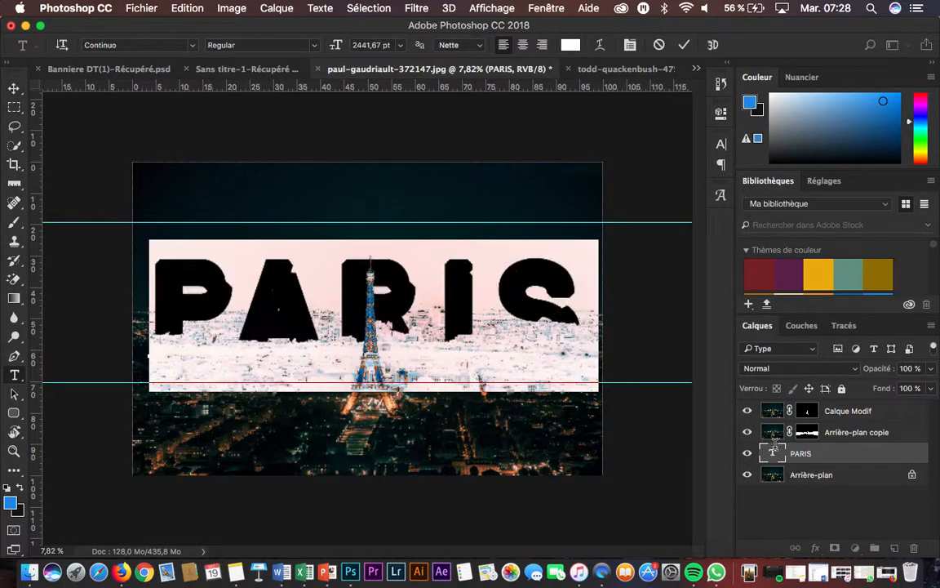
click(160, 46)
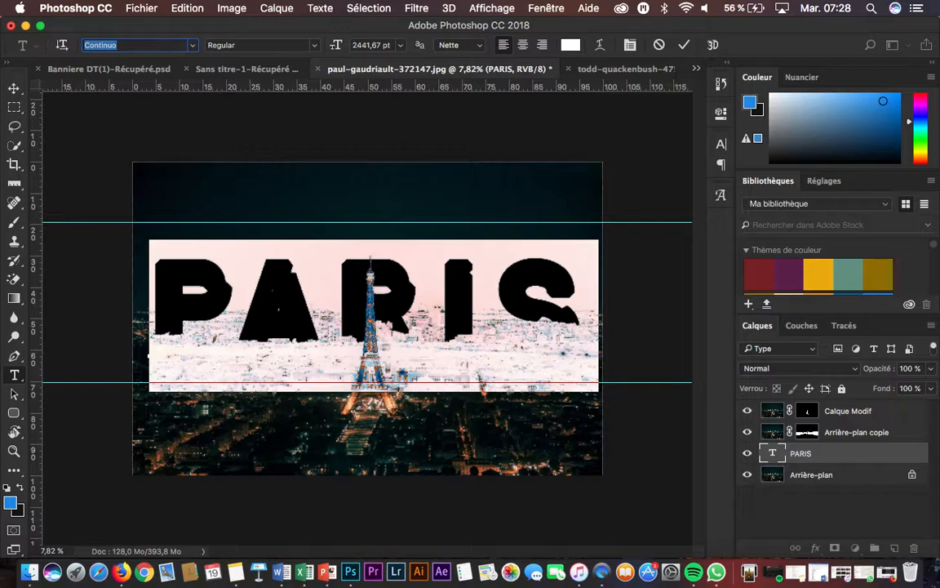
text(BAN)
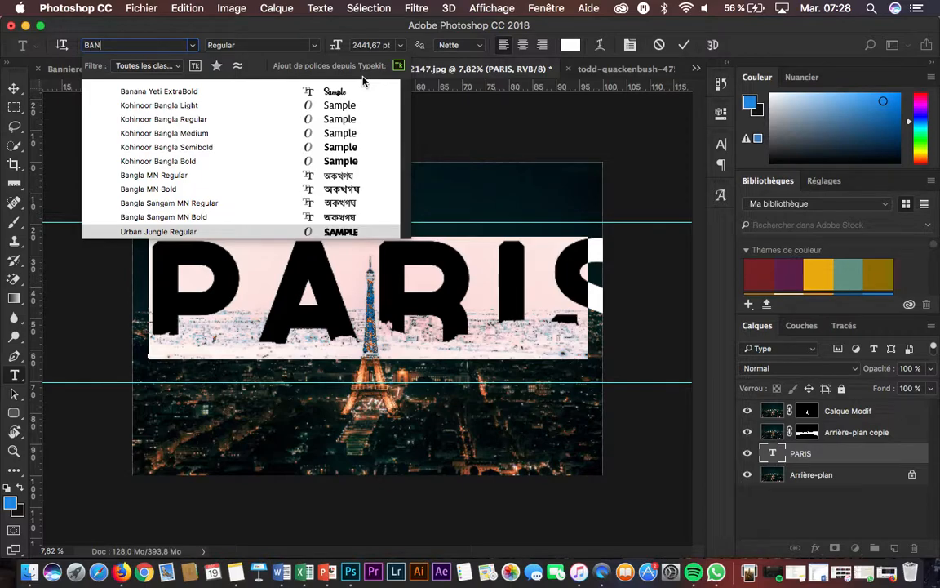
key(Return)
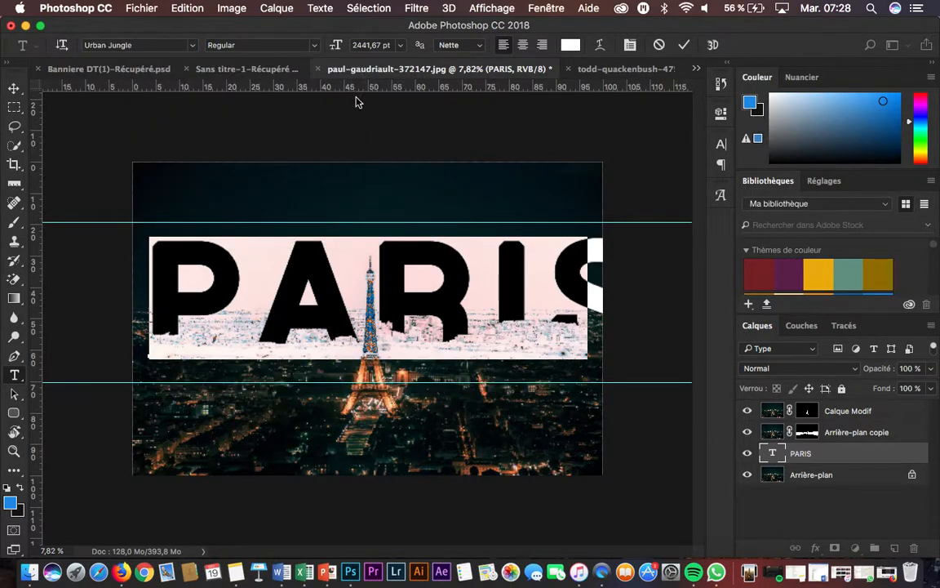
- Try to reduce the PARIS text size to 200 pt
click(362, 45)
click(362, 46)
key(super+a)
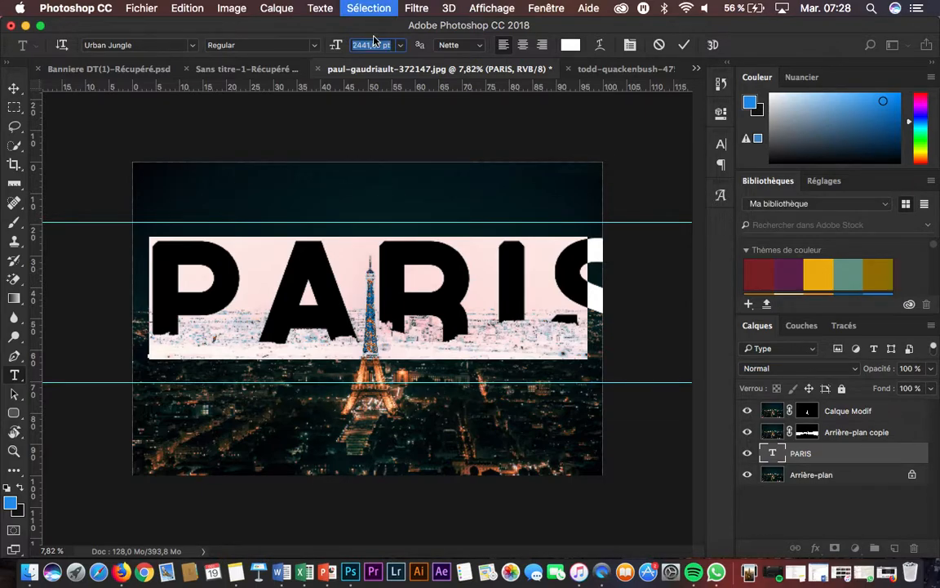
text(20)
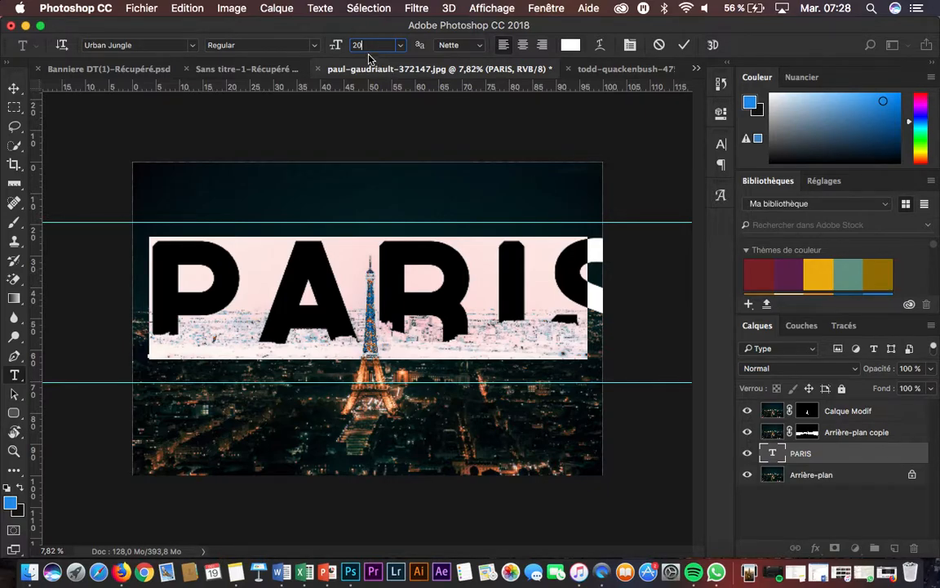
text(0)
key(Return)
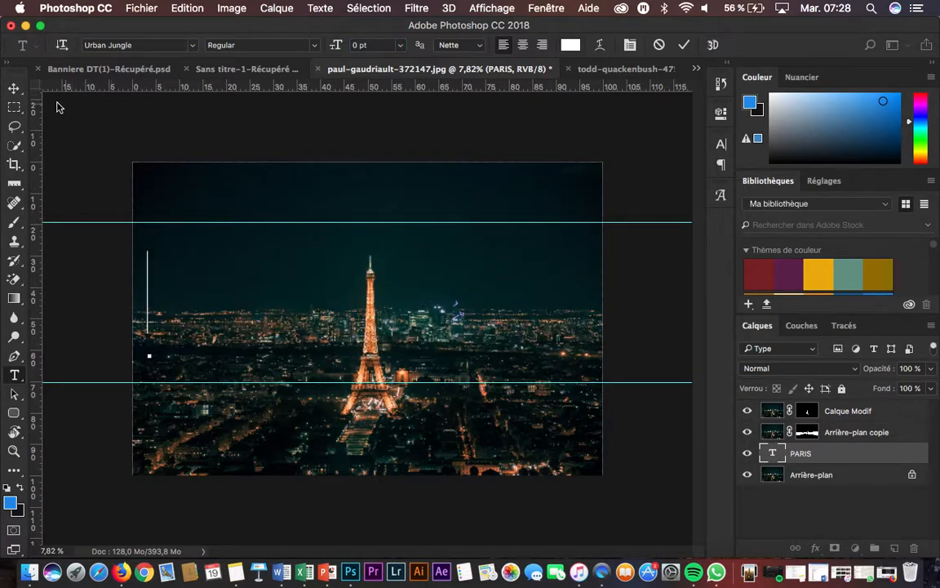
click(13, 89)
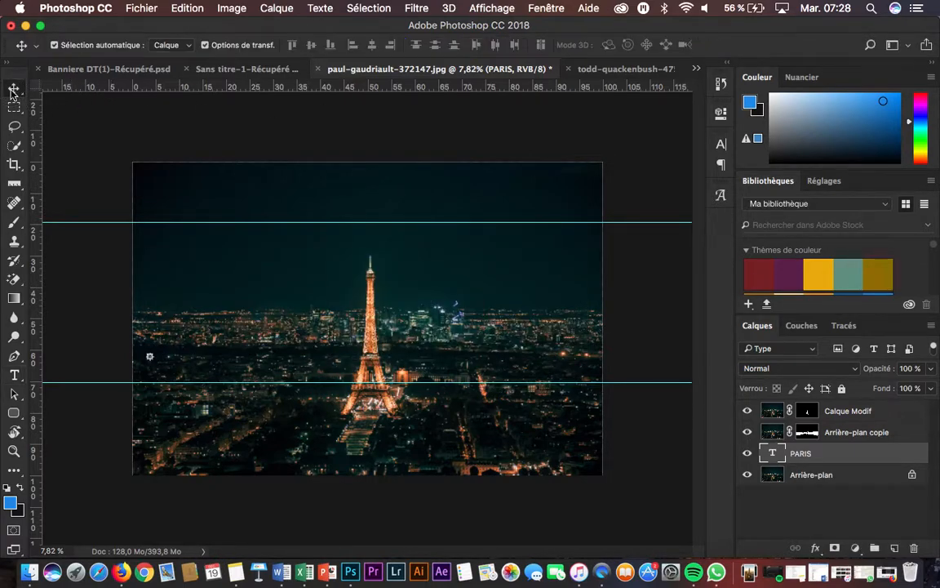
- Reopen the PARIS text for editing and set its size to 200 pt
double_click(772, 454)
click(375, 45)
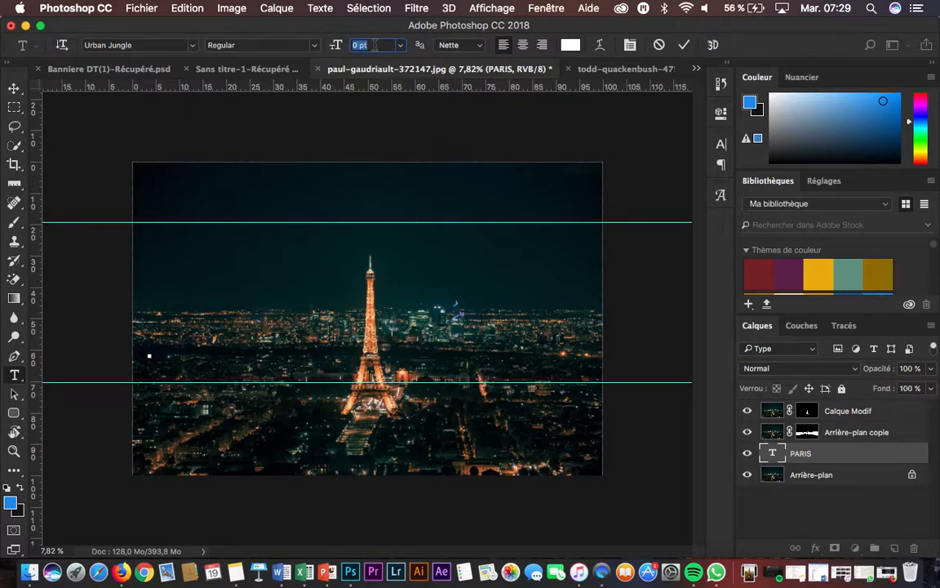
text(2)
click(374, 45)
text(200)
key(Return)
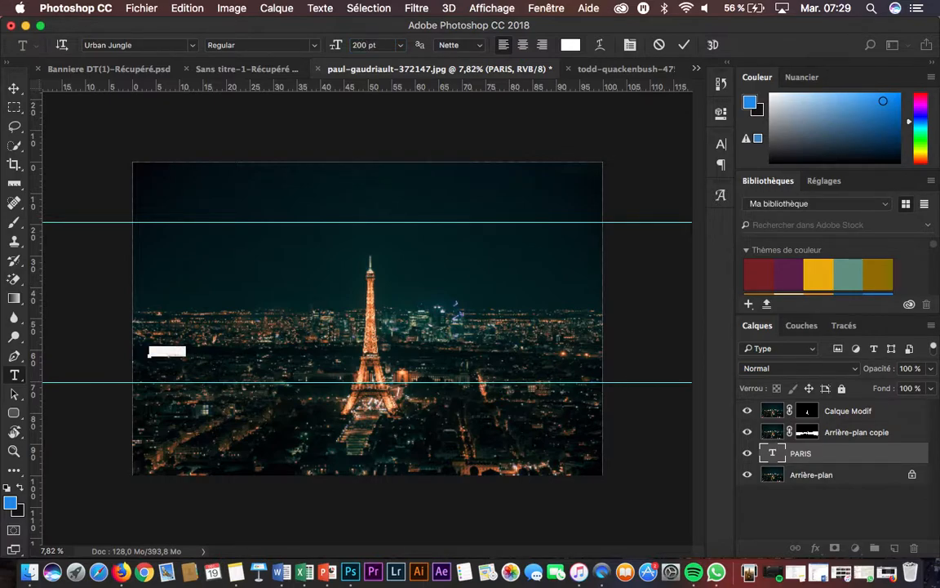
click(13, 89)
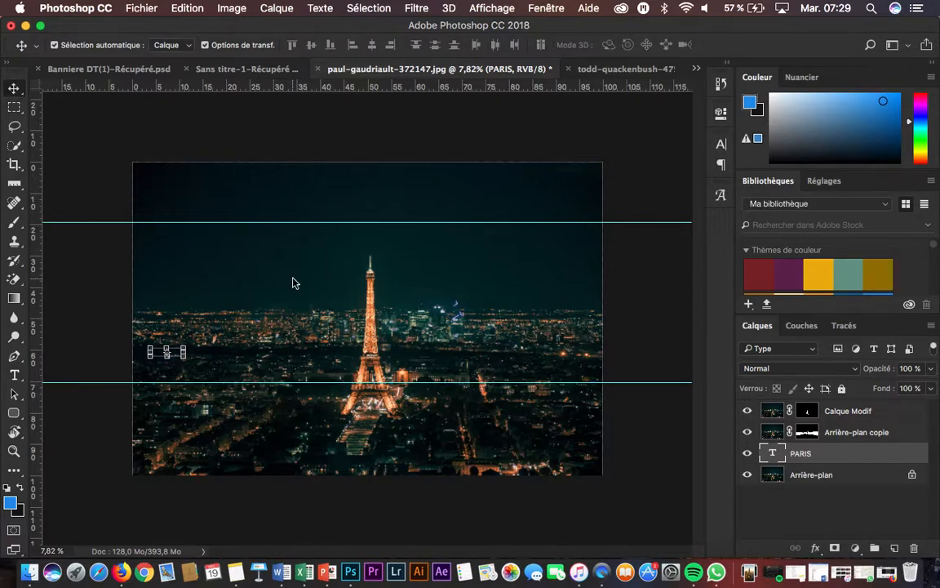
- Scale the PARIS text up proportionally to about 1223 % so it spans nearly the photo's full width, and deselect it
key(super)
key(super+t)
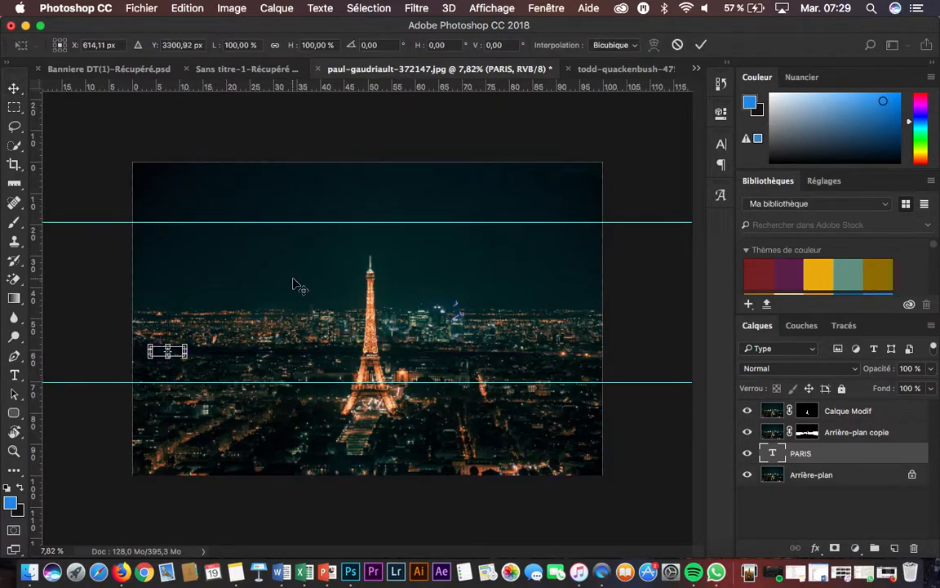
click(231, 341)
drag(230, 342, 611, 313)
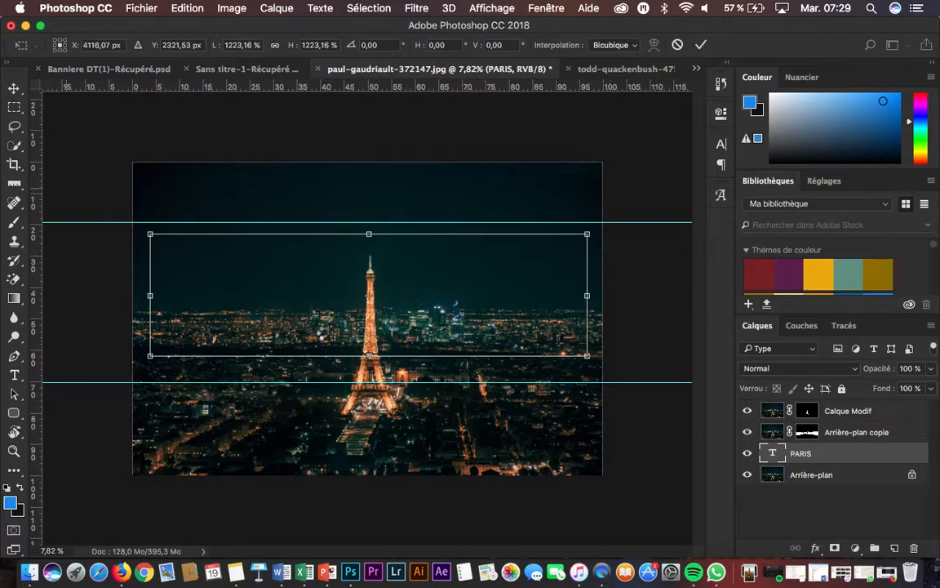
key(Return)
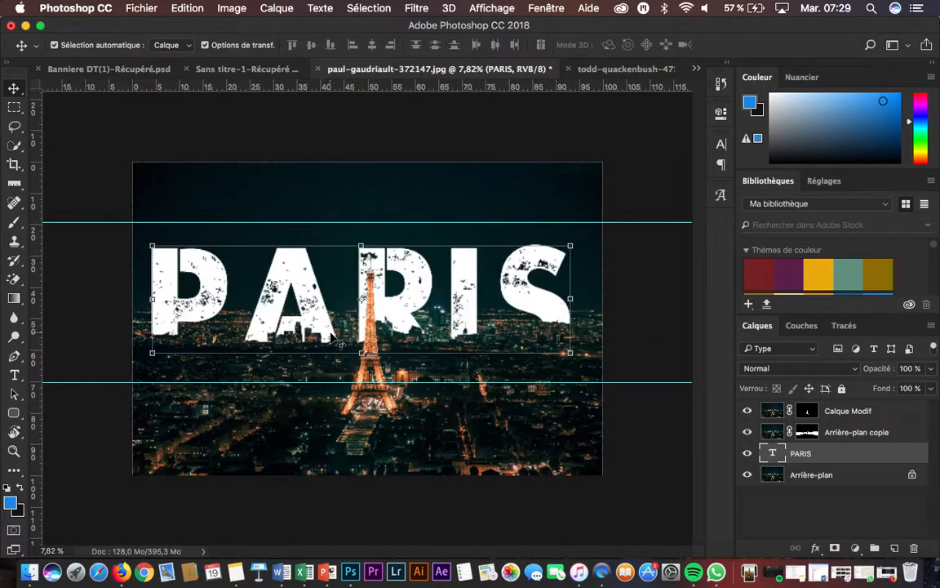
click(61, 92)
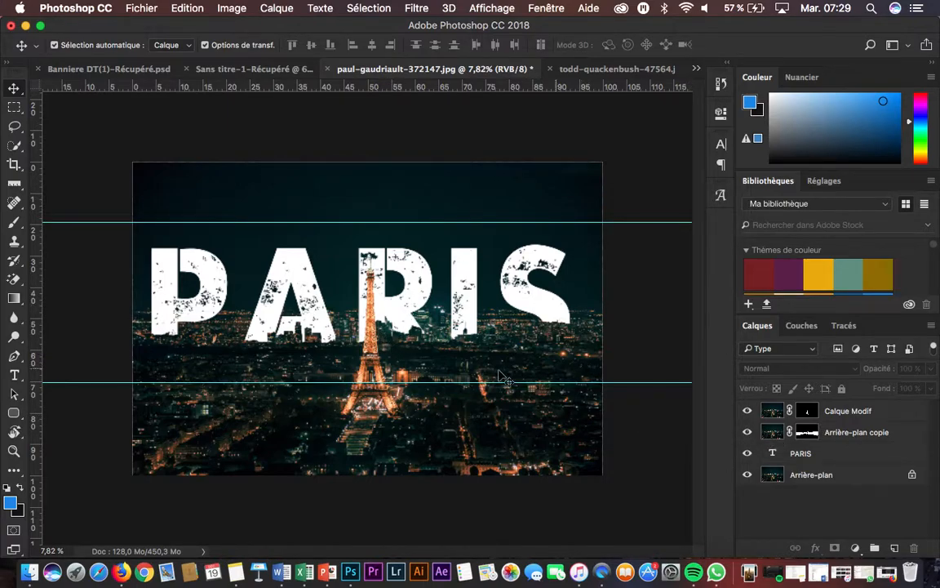
- Hide the Arrière-plan copie layer and move the PARIS text slightly down over the skyline
click(747, 437)
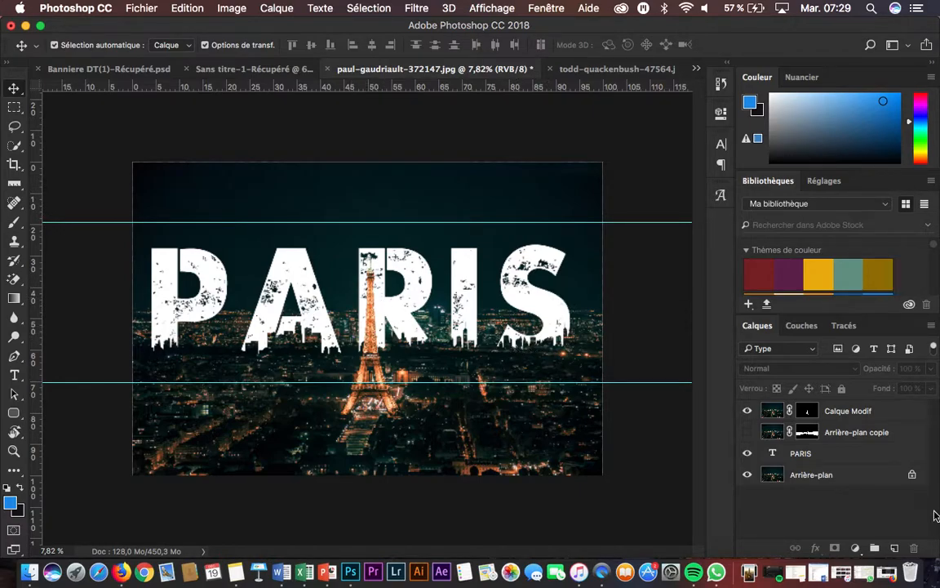
click(808, 453)
drag(398, 277, 404, 306)
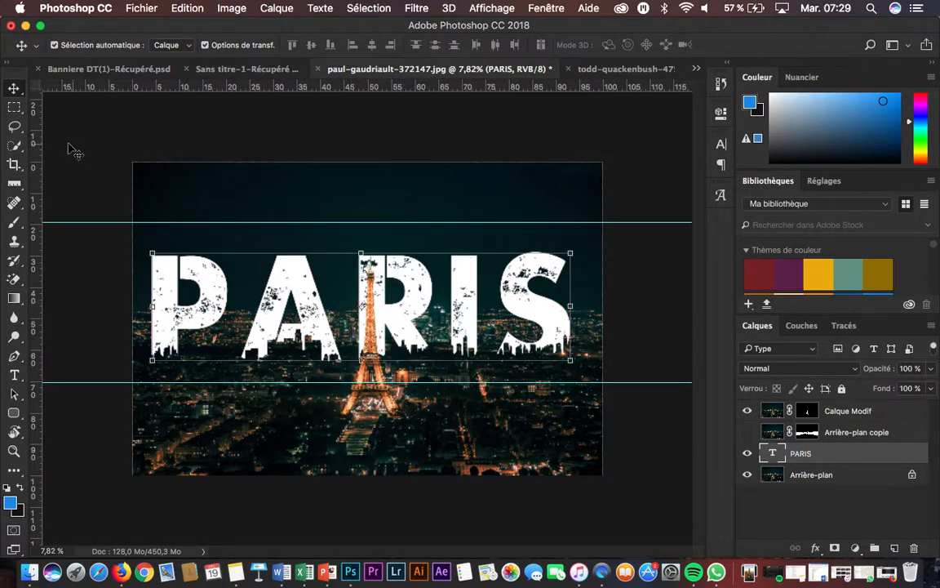
click(113, 140)
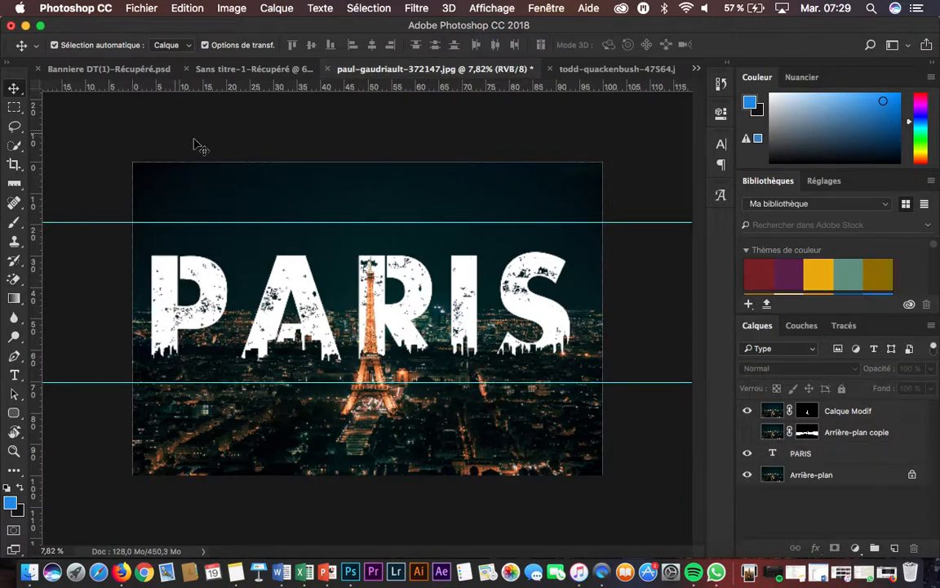
- Switch to the todd-quackenbush-47564.jpg photo and add the text "NEW YORK" in Urban Jungle over the buildings at 200 pt
click(563, 70)
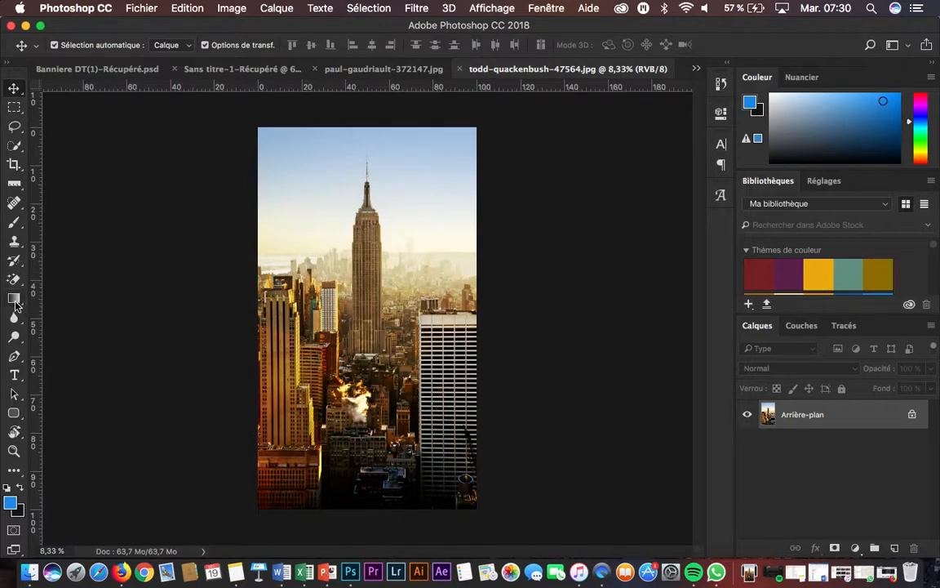
drag(15, 375, 52, 375)
click(263, 274)
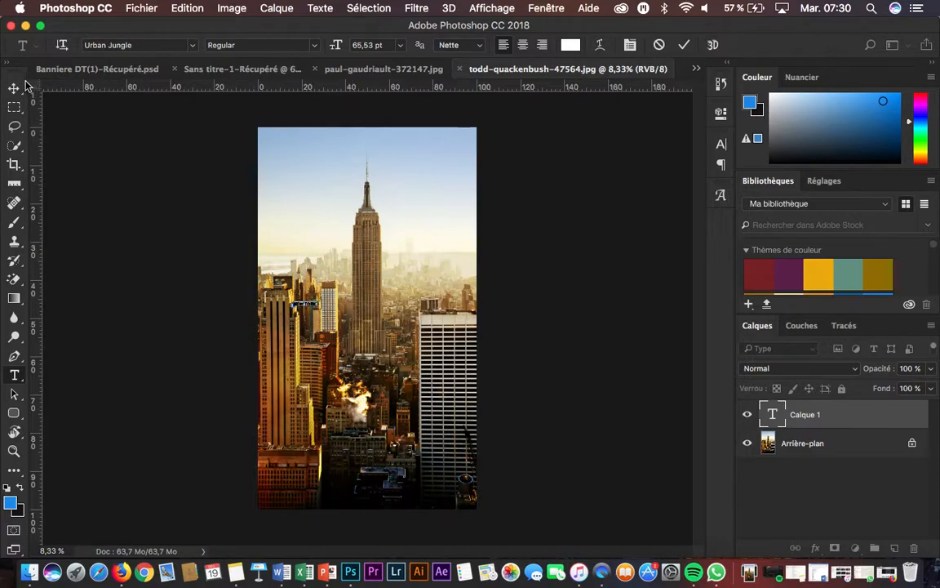
click(371, 45)
text(200)
key(Return)
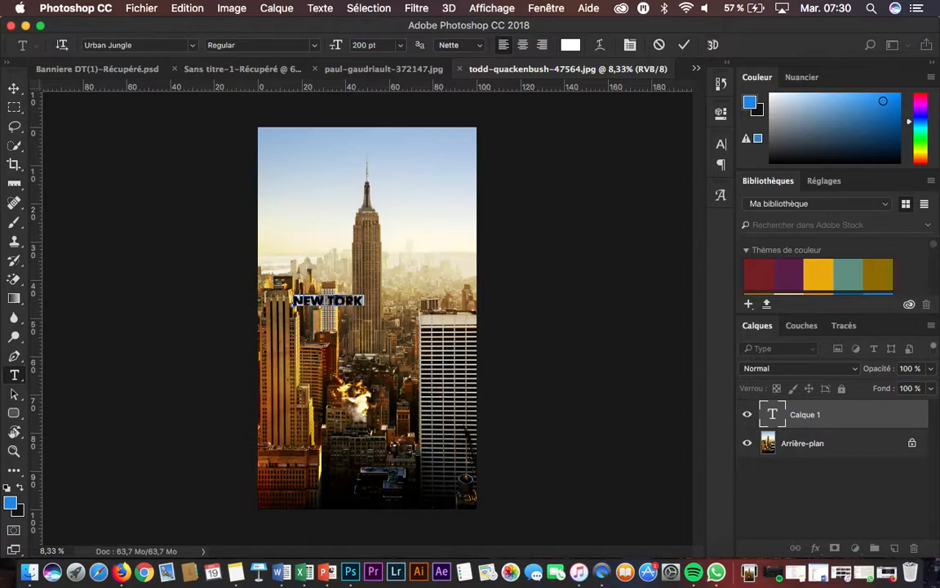
- Scale the NEW YORK text up proportionally to about 203 % and apply the transformation
click(15, 92)
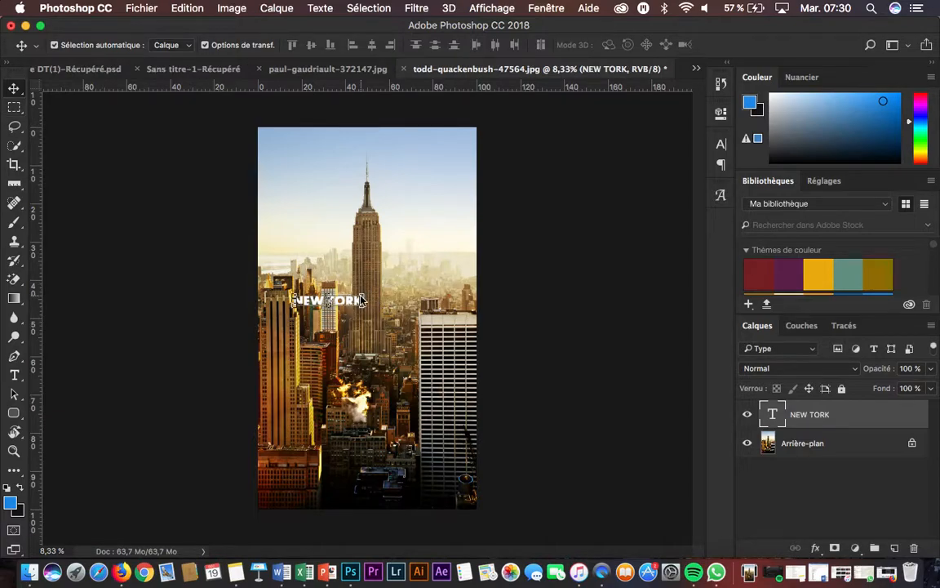
drag(361, 301, 430, 262)
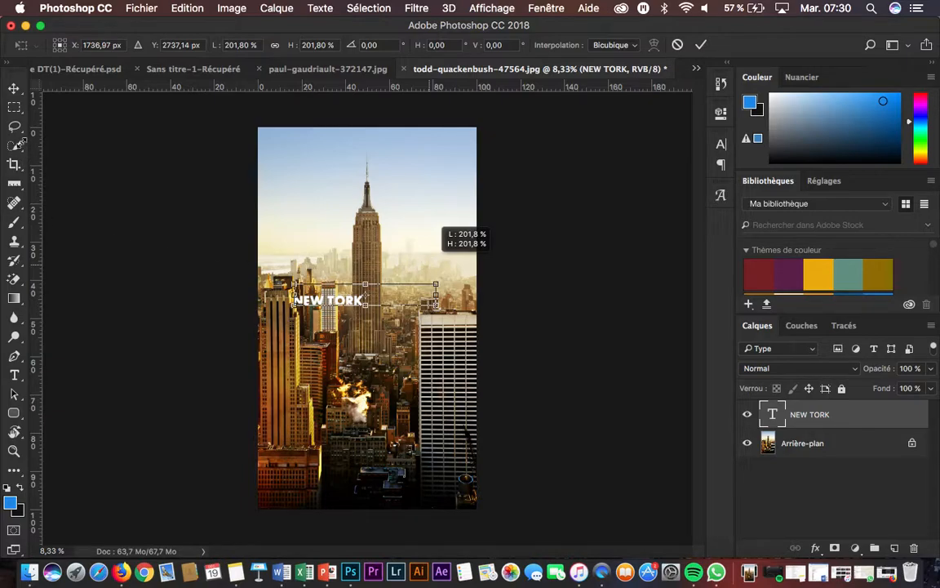
click(15, 131)
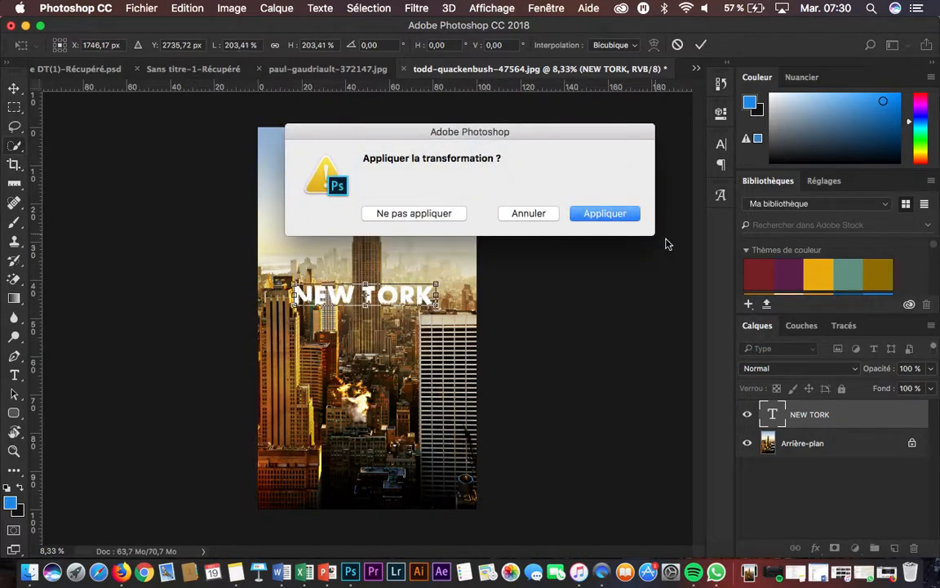
click(618, 216)
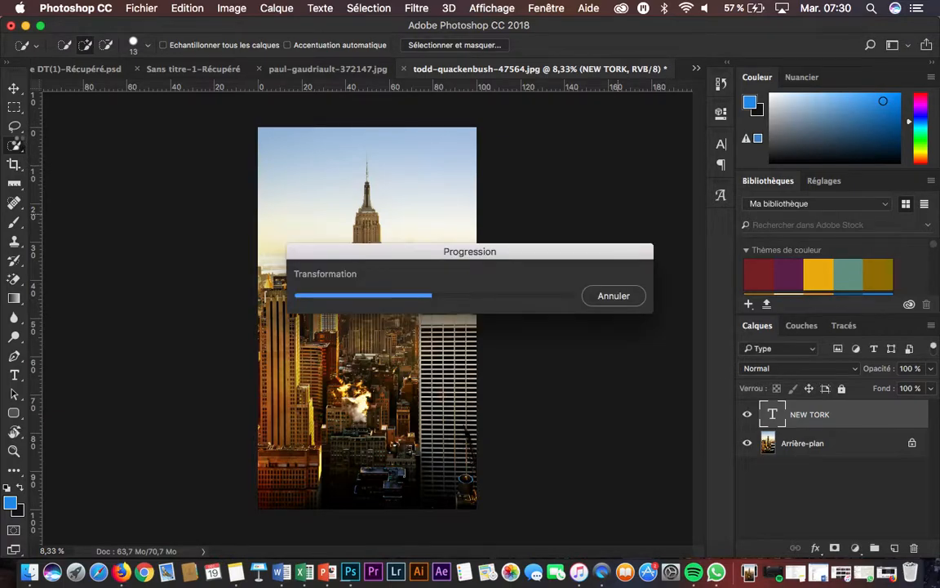
right_click(16, 145)
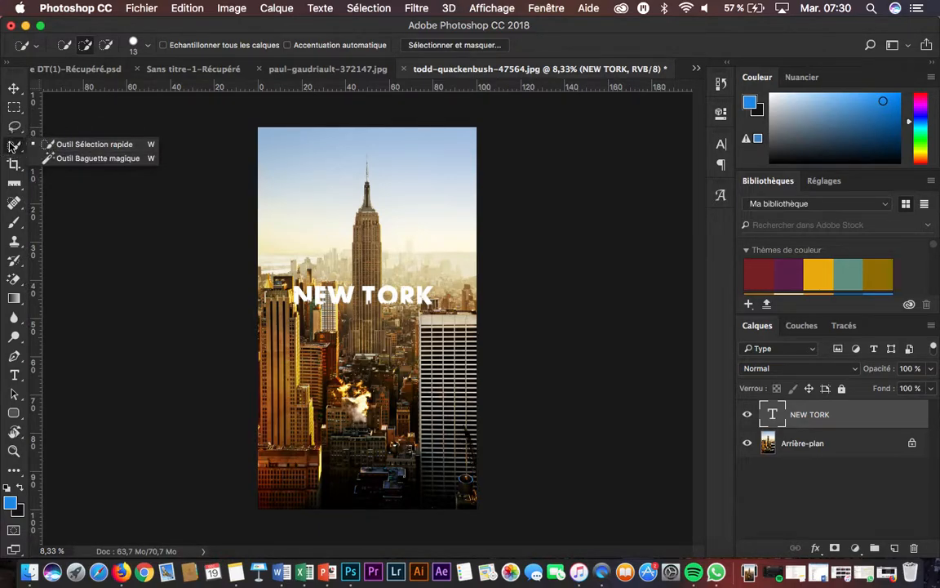
click(10, 146)
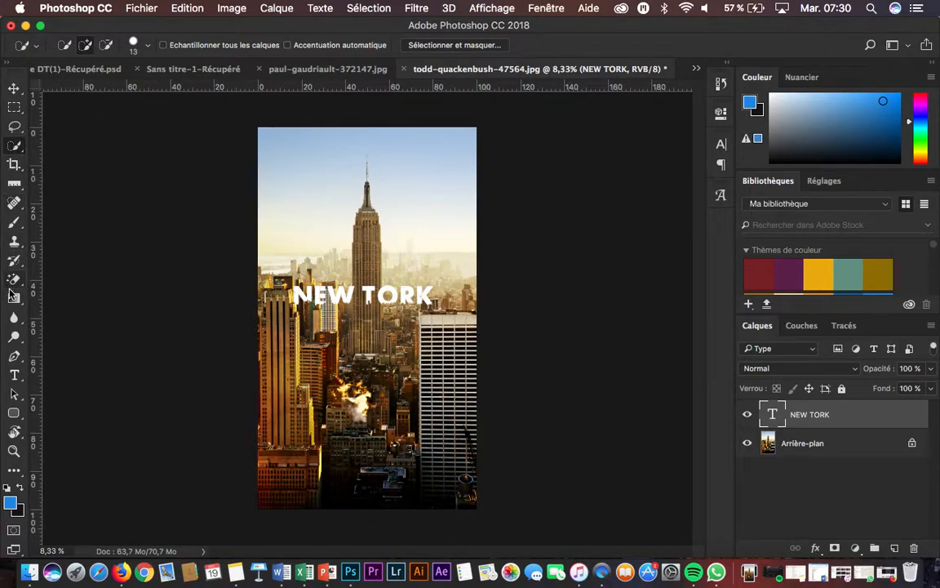
click(17, 129)
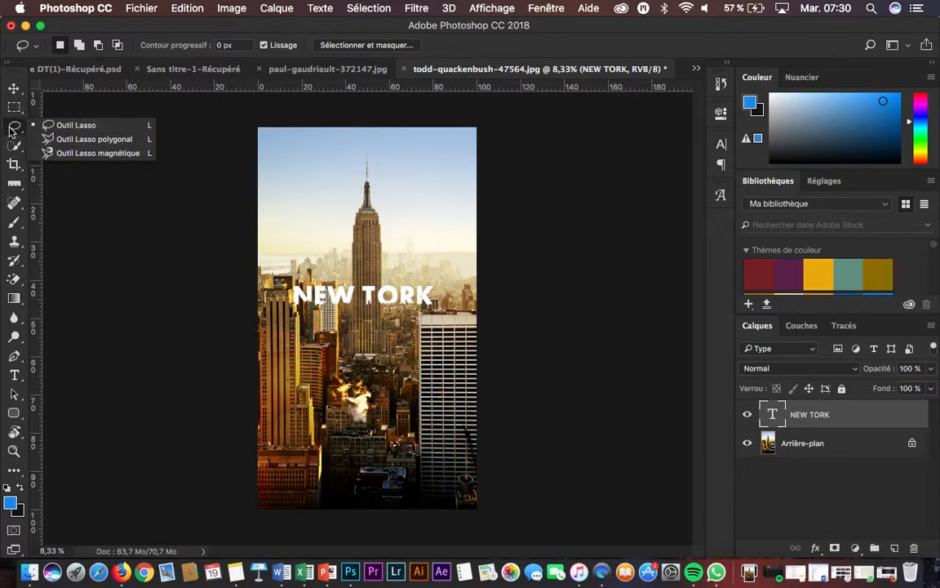
click(12, 128)
drag(15, 355, 64, 356)
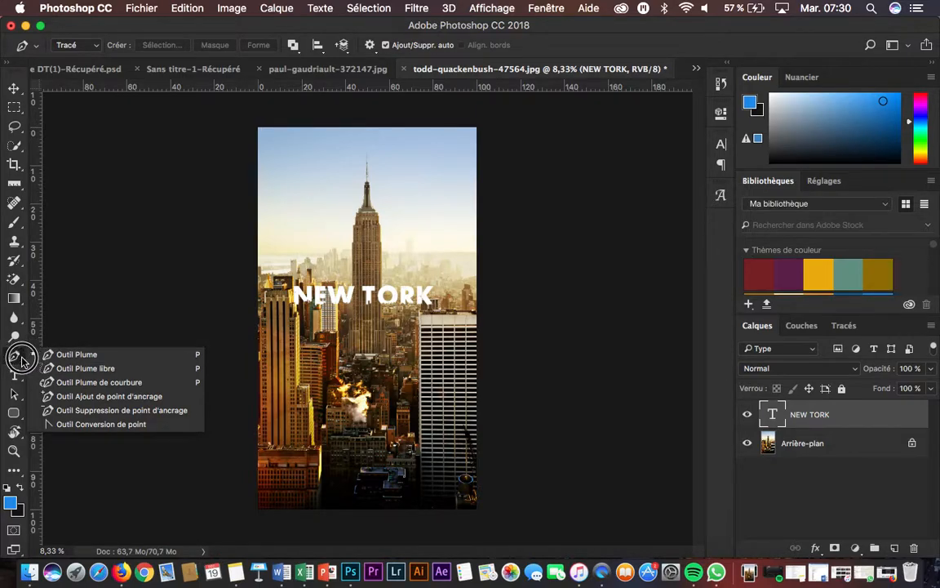
- Scale the NEW YORK text up proportionally to about 143 % so it nearly spans the photo's width, and apply the transformation
click(14, 88)
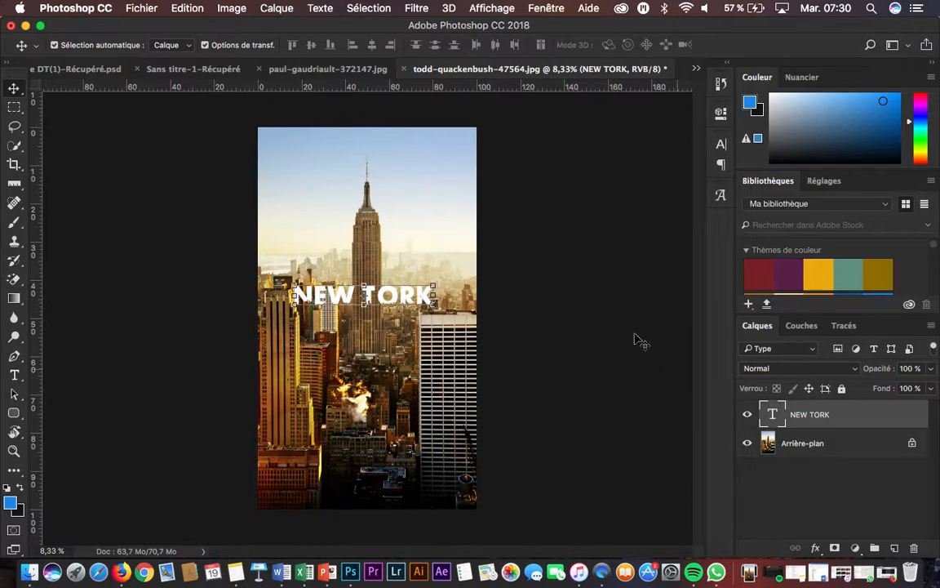
drag(432, 286, 470, 258)
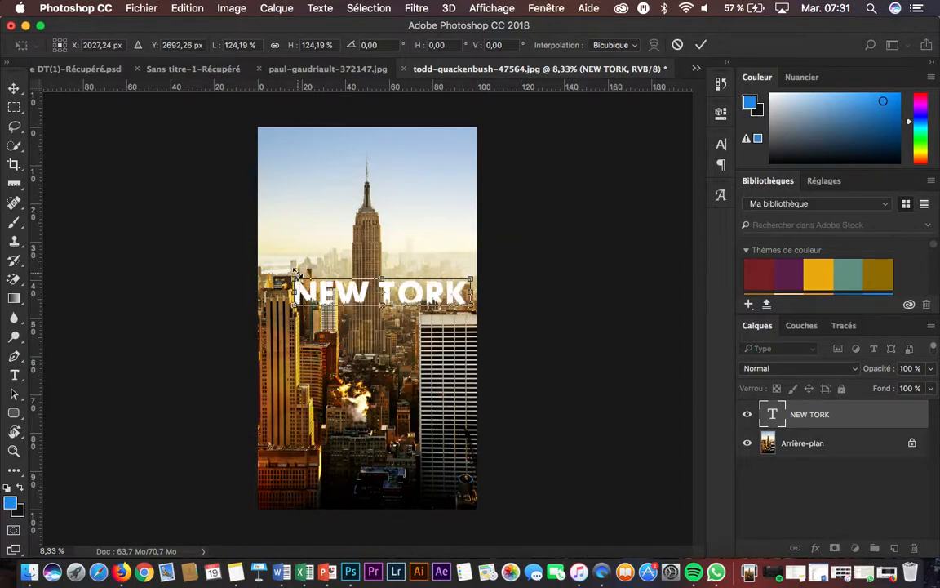
drag(291, 280, 265, 266)
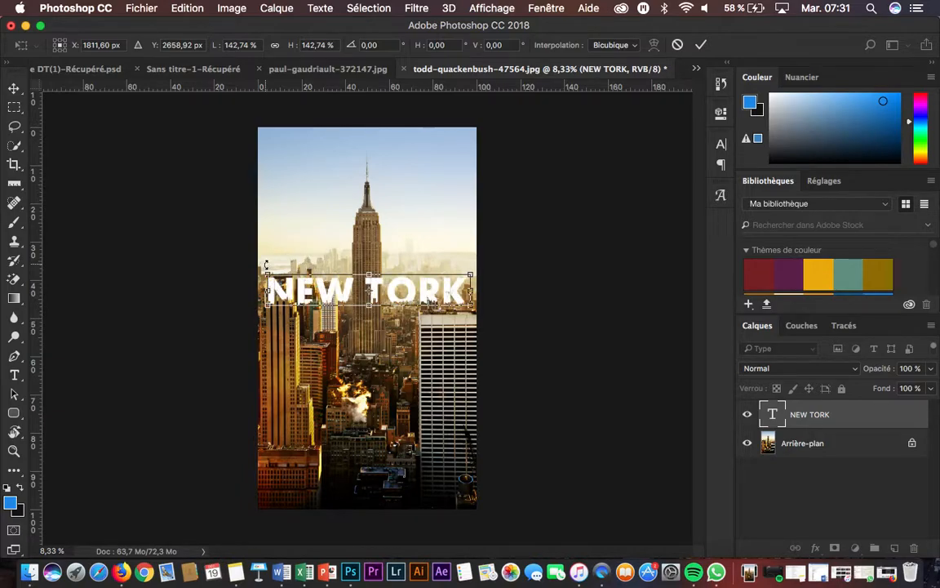
click(773, 423)
click(14, 88)
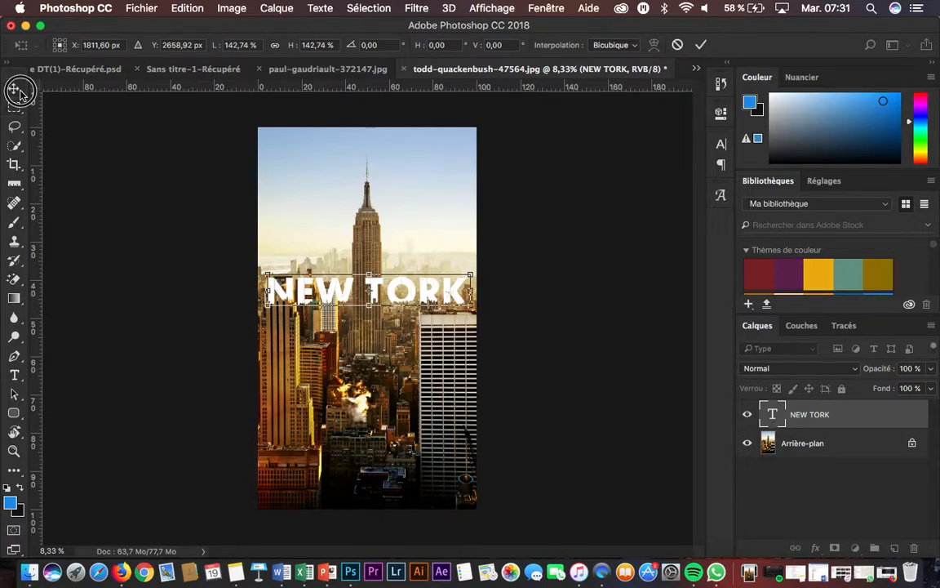
click(605, 213)
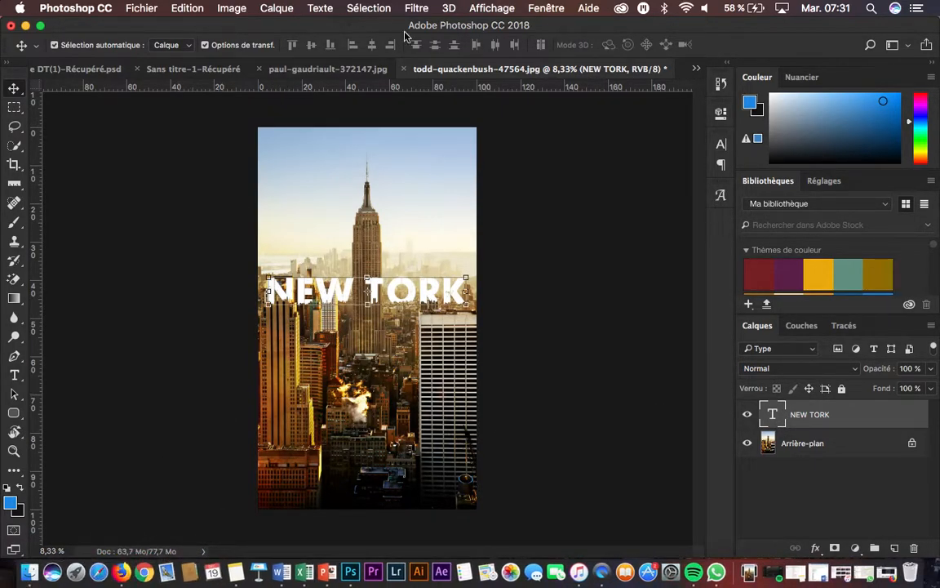
- Reopen the NEW YORK text for editing and replace the first letter of its second word with a capital "Y"
double_click(772, 414)
click(381, 291)
key(BackSpace)
text(Y)
click(14, 87)
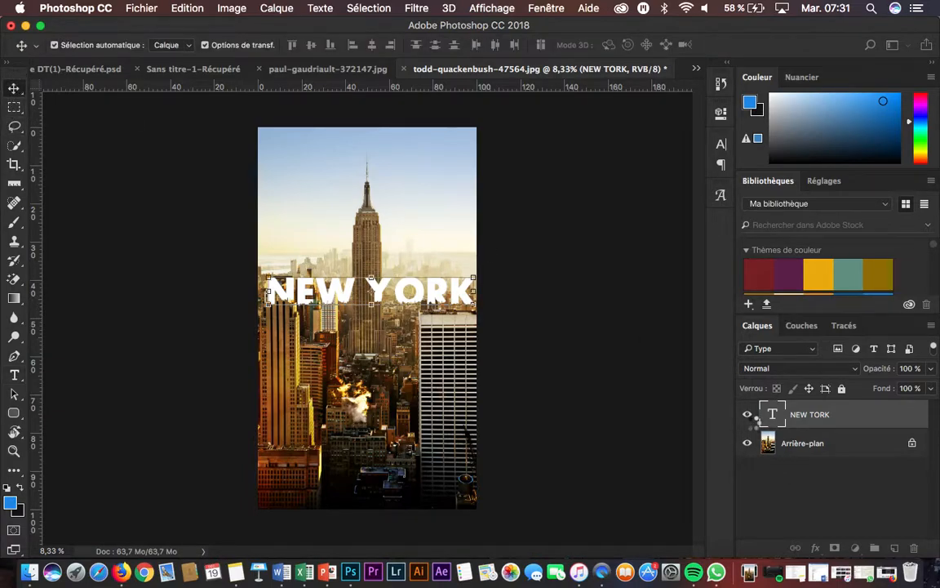
- Hide the NEW YORK layer, duplicate the Arrière-plan layer and place the copy above the text layer
click(746, 416)
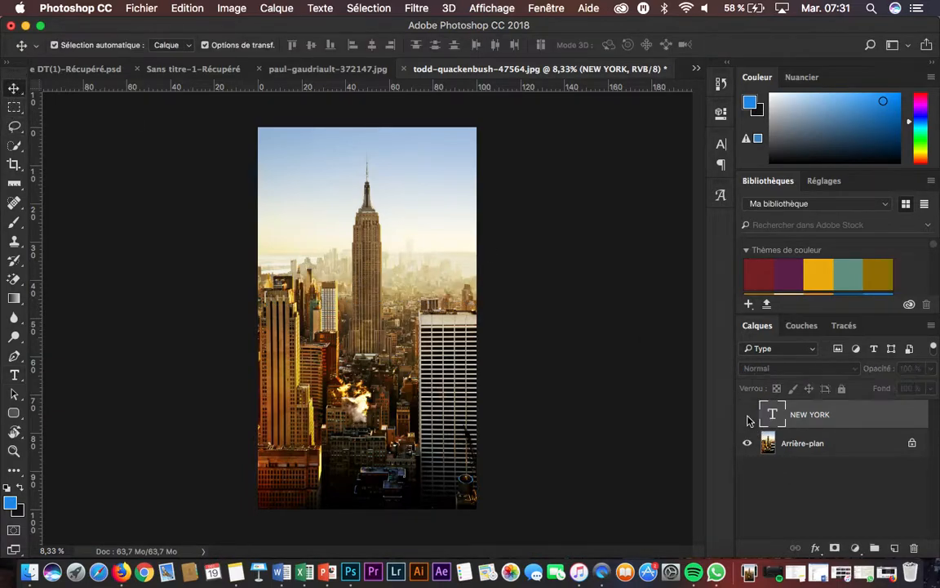
click(767, 443)
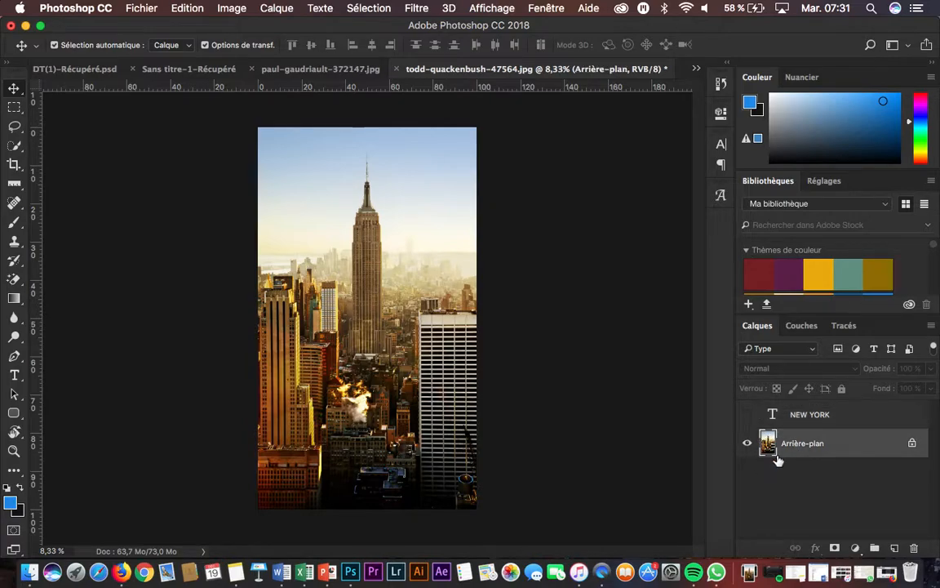
key(j)
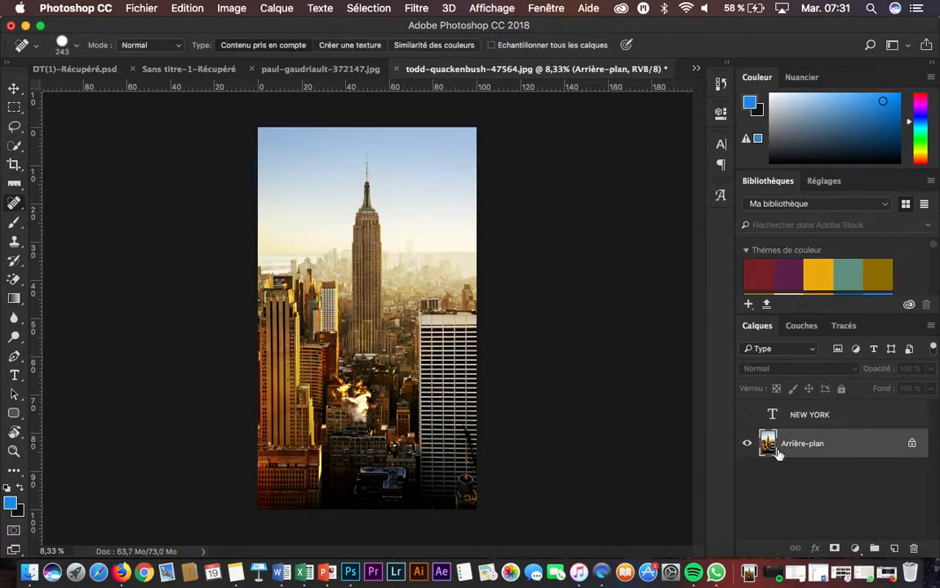
key(super+j)
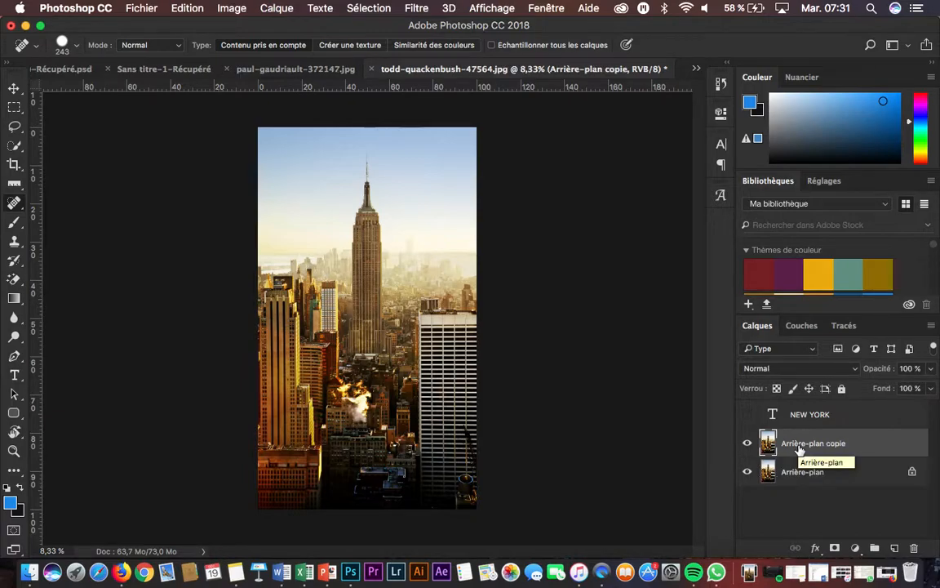
drag(767, 445, 781, 412)
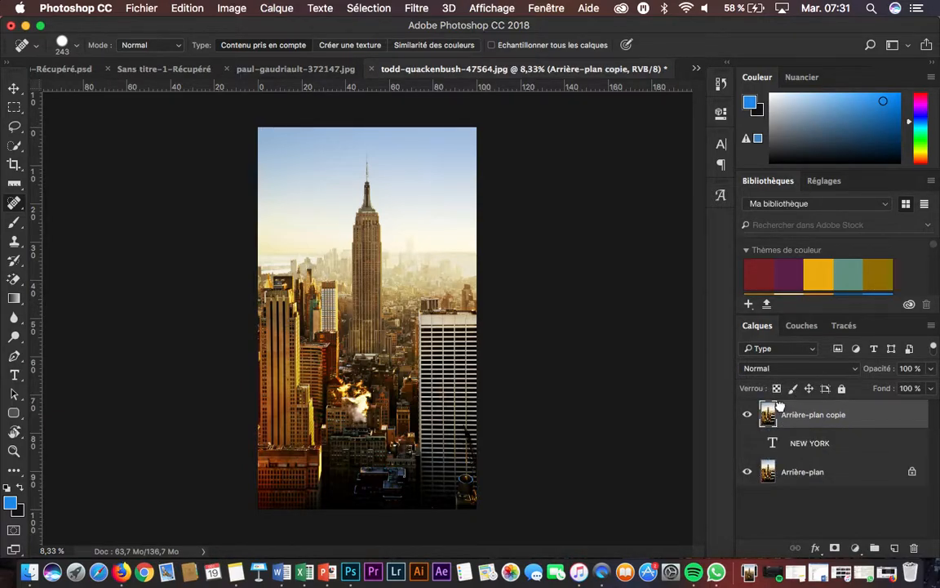
- Select the white tower and the adjoining high-rises left of the Empire State Building with the Quick Selection tool on Arrière-plan copie
key(super+plus)
drag(15, 145, 49, 144)
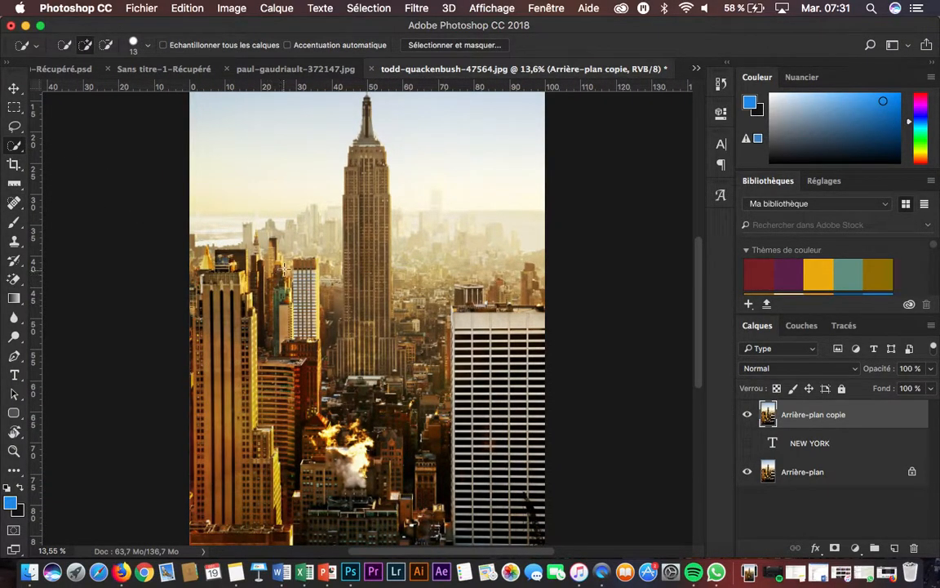
mouse_move(292, 261)
mouse_down()
mouse_move(308, 271)
mouse_move(315, 301)
mouse_up()
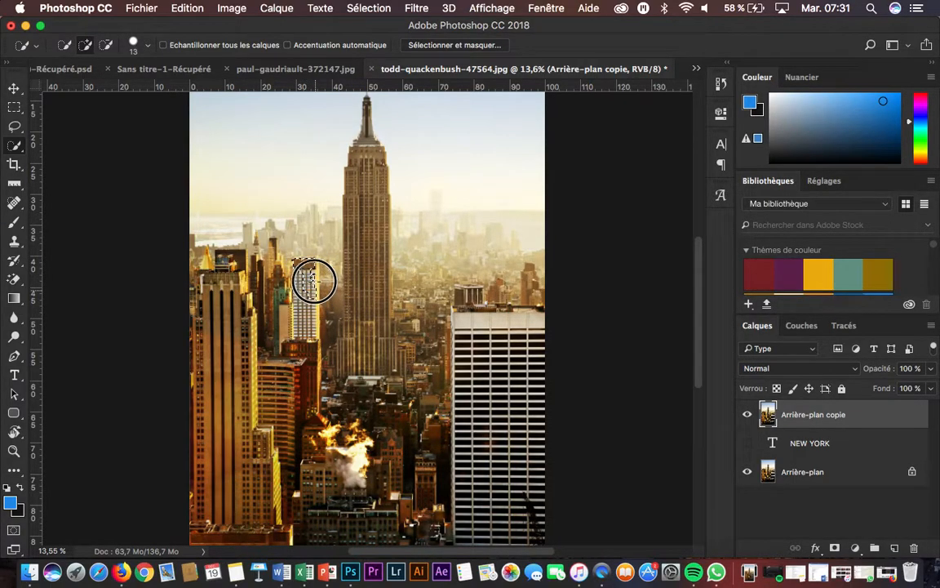
mouse_move(315, 262)
mouse_down()
mouse_move(315, 319)
mouse_move(301, 323)
mouse_move(296, 307)
mouse_move(296, 330)
mouse_move(254, 243)
mouse_move(261, 272)
mouse_move(279, 247)
mouse_move(281, 261)
mouse_up()
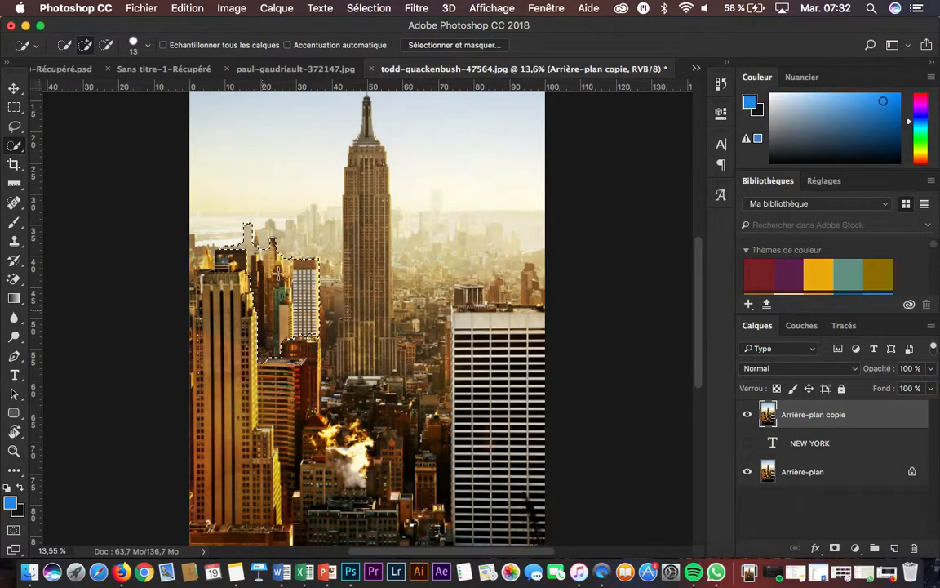
scroll(259, 255, up, 5)
scroll(259, 256, up, 1)
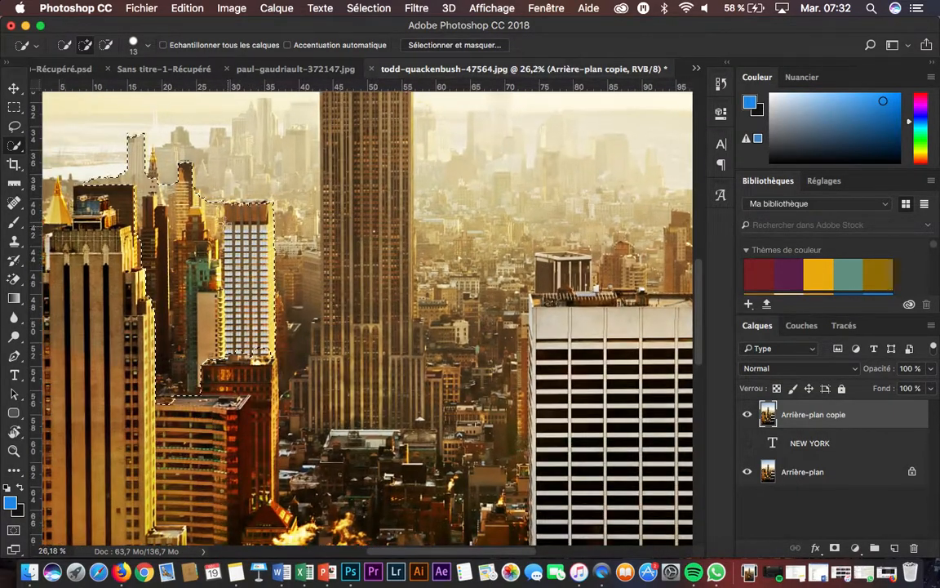
key(alt)
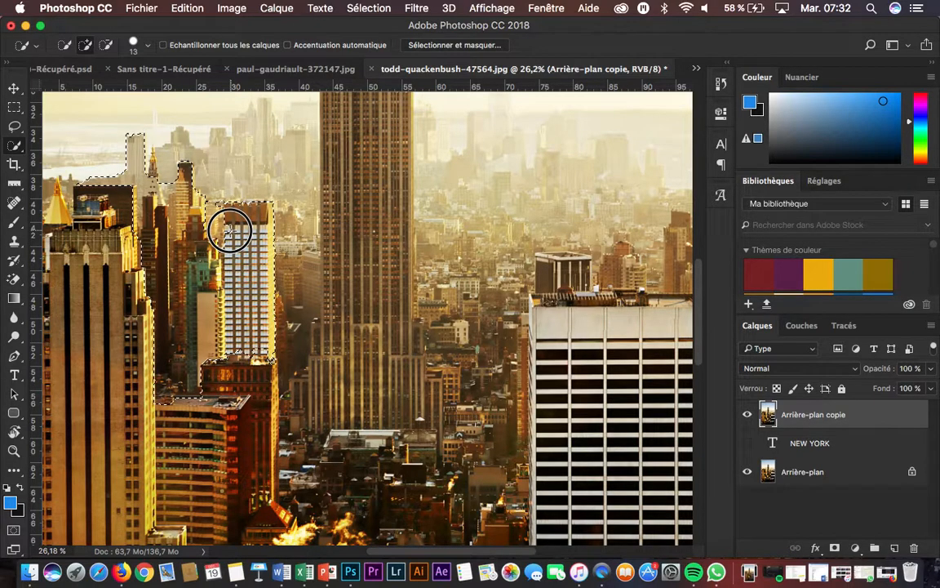
key(alt)
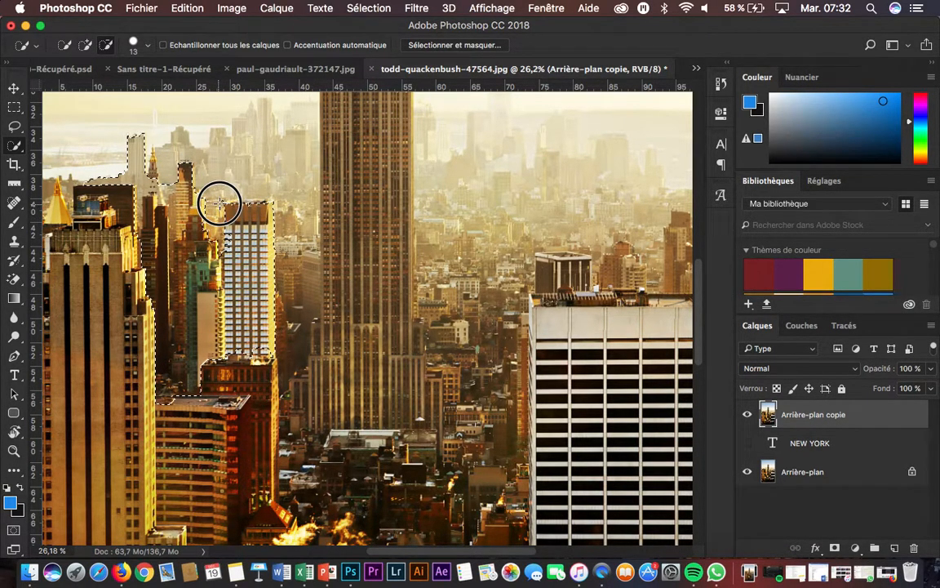
key(super+0)
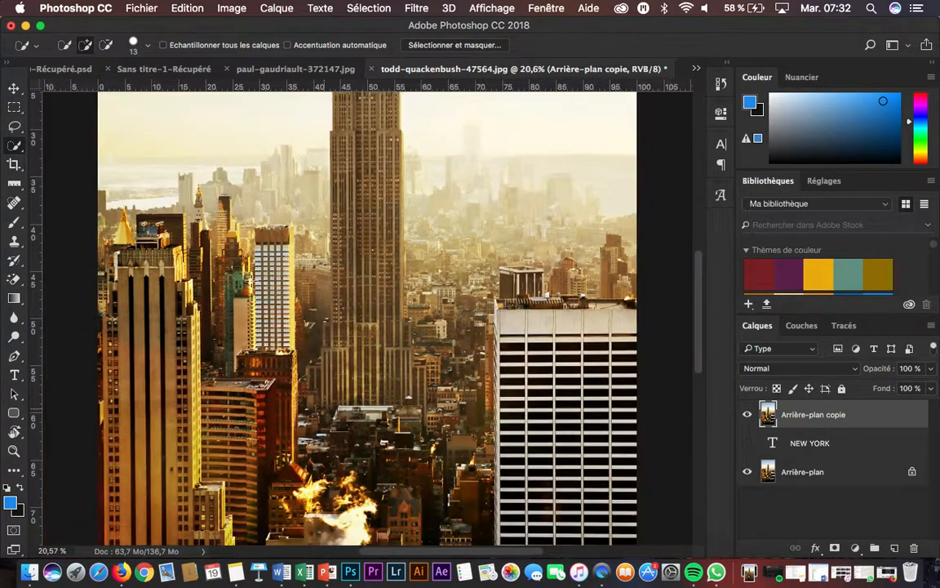
- Add a layer mask to Arrière-plan copie that reveals only the selected buildings, and show the NEW YORK layer again
click(273, 8)
click(267, 9)
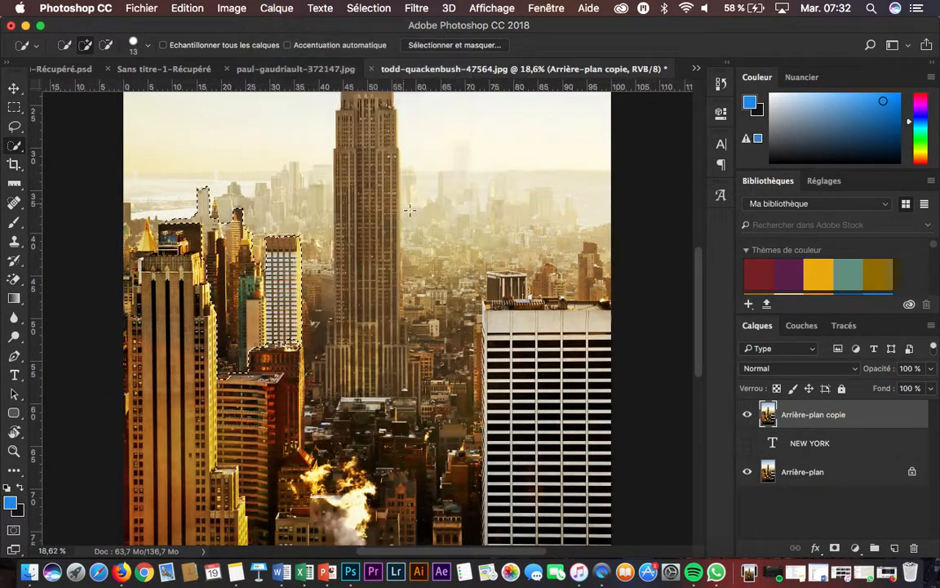
click(263, 10)
mouse_move(434, 244)
click(508, 271)
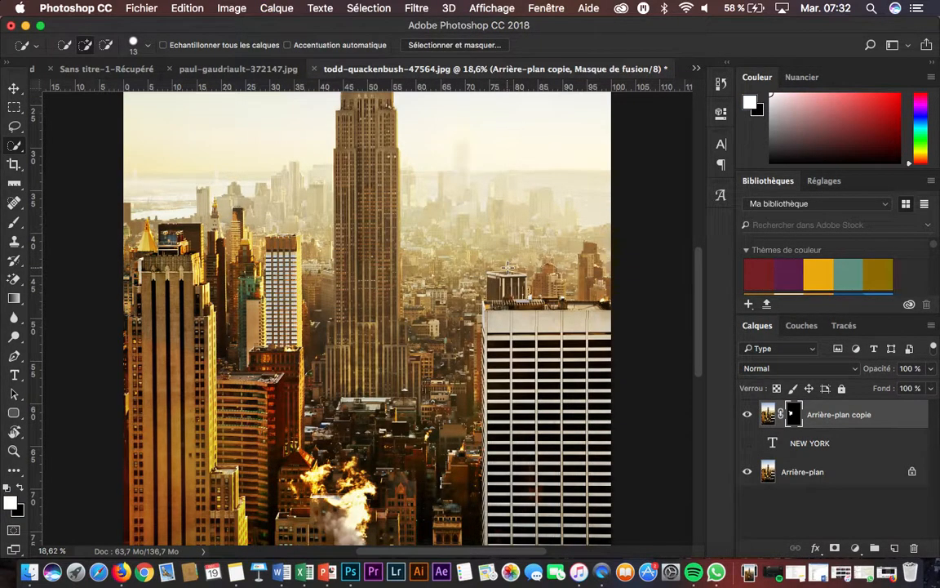
click(748, 443)
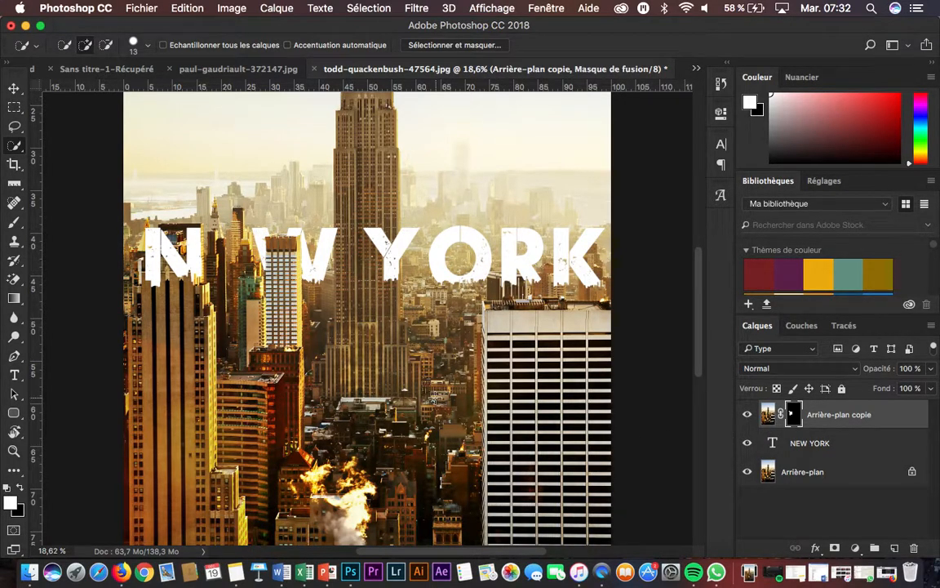
- Move the NEW YORK text up so it rises above the masked buildings' rooftops, and select the Arrière-plan copie layer
scroll(361, 315, down, 3)
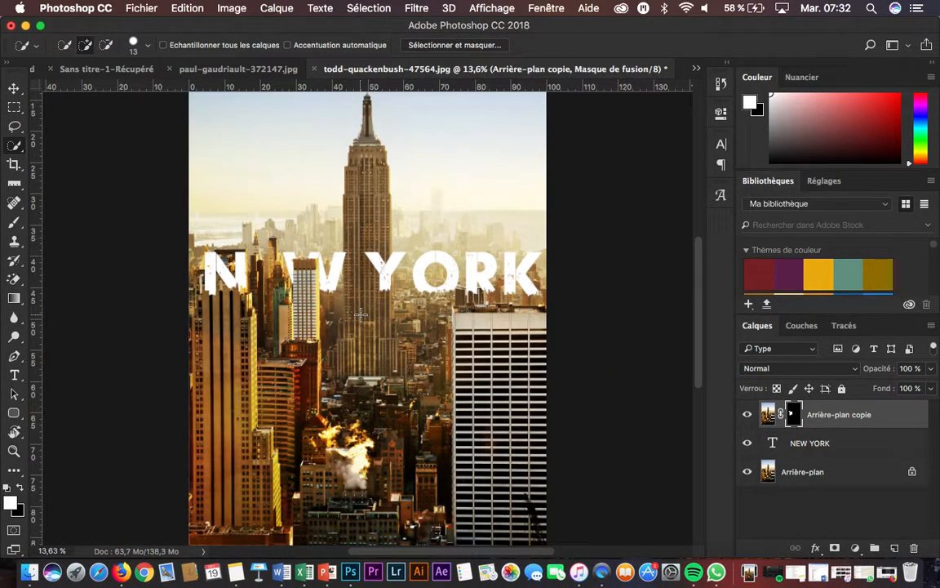
scroll(360, 314, up, 3)
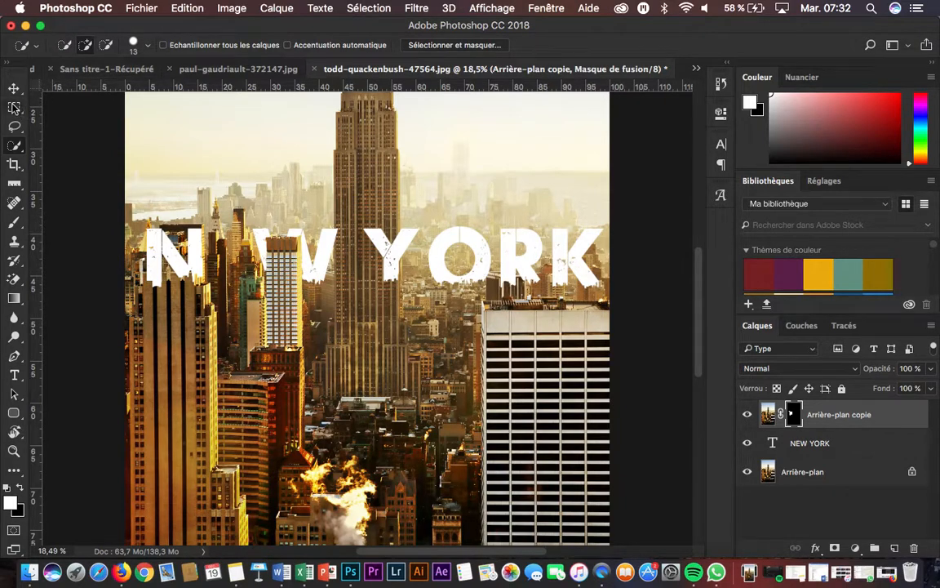
click(14, 87)
drag(355, 234, 389, 218)
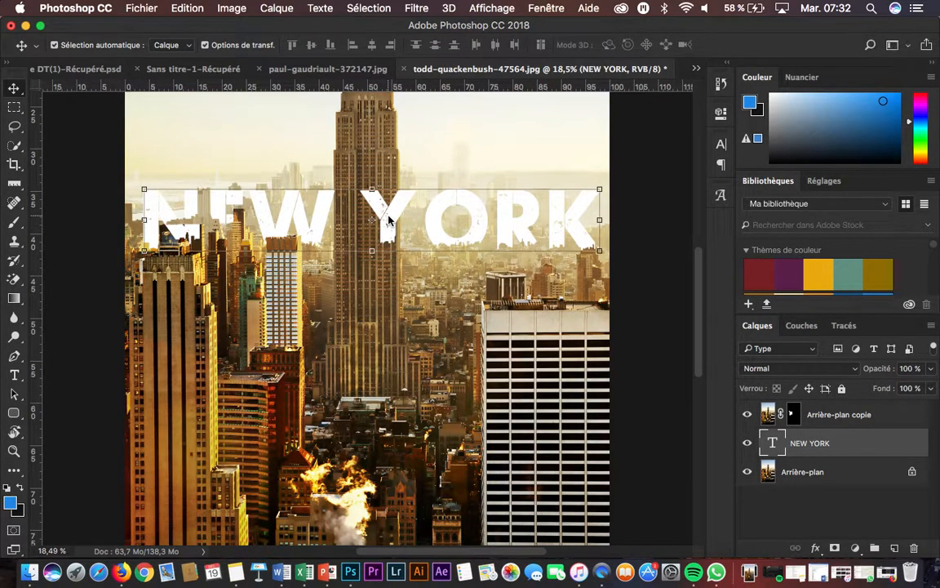
click(89, 145)
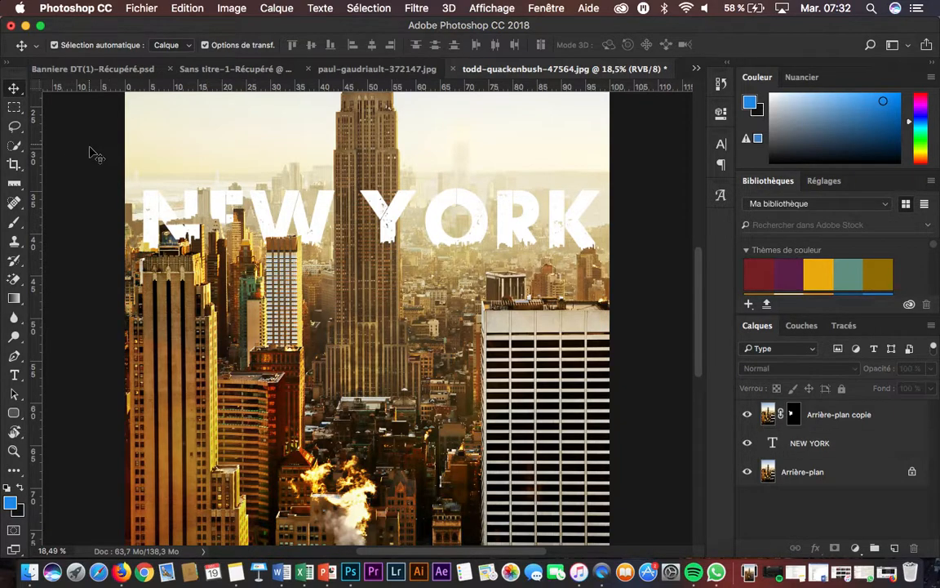
click(491, 322)
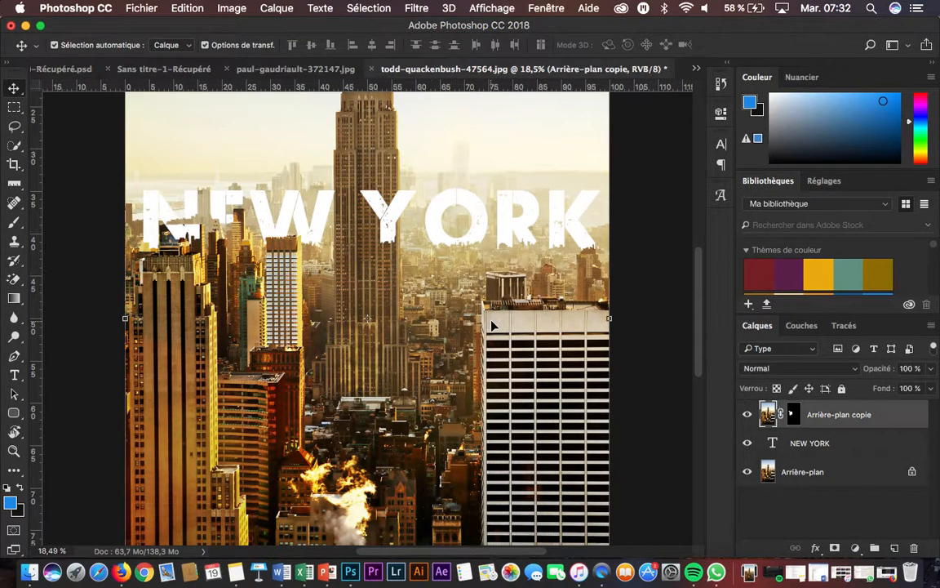
scroll(491, 322, down, 5)
scroll(491, 326, down, 1)
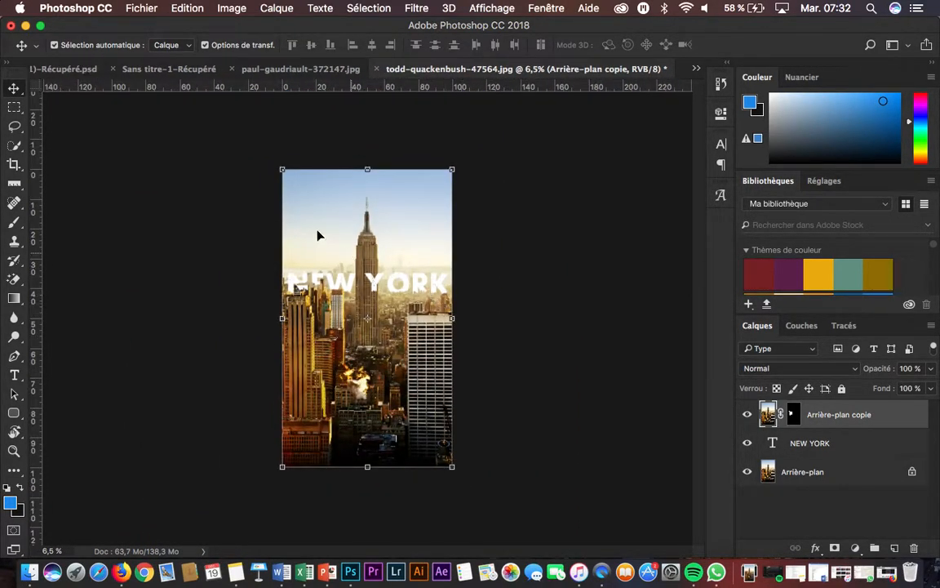
- Examine how the NEW YORK lettering sits behind the buildings and compare it with the PARIS lettering in paul-gaudriault-372147.jpg
scroll(385, 262, up, 3)
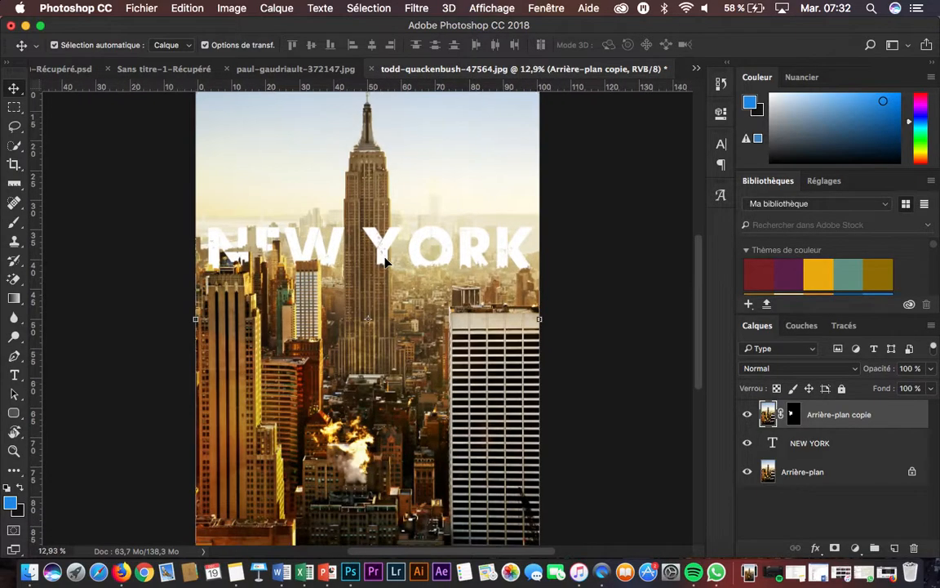
click(573, 314)
scroll(575, 318, up, 5)
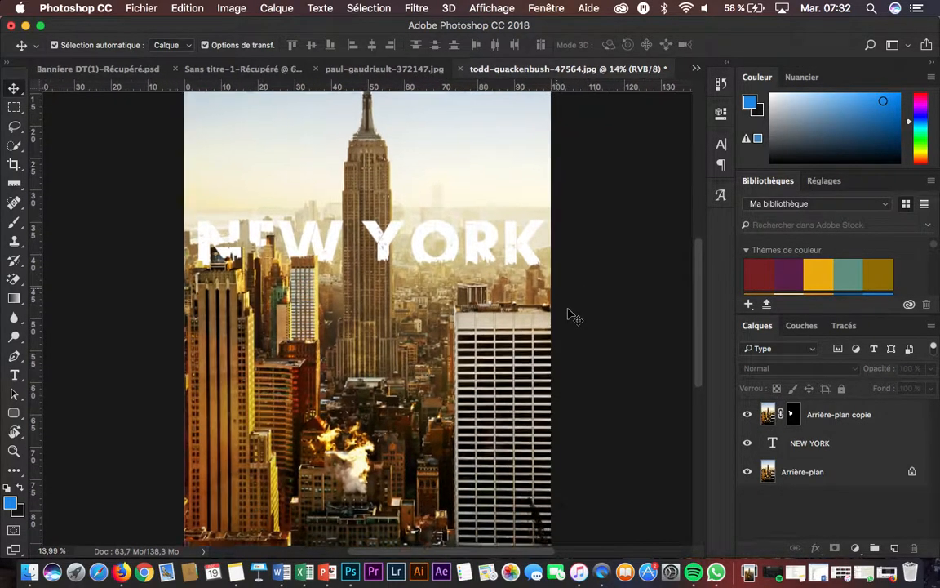
scroll(575, 319, up, 10)
scroll(574, 319, left, 3)
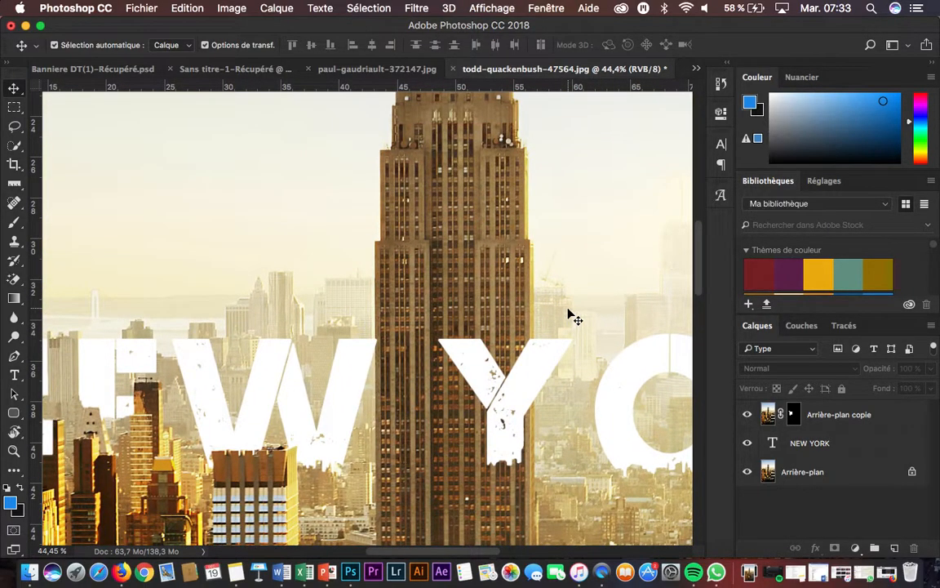
scroll(571, 315, down, 5)
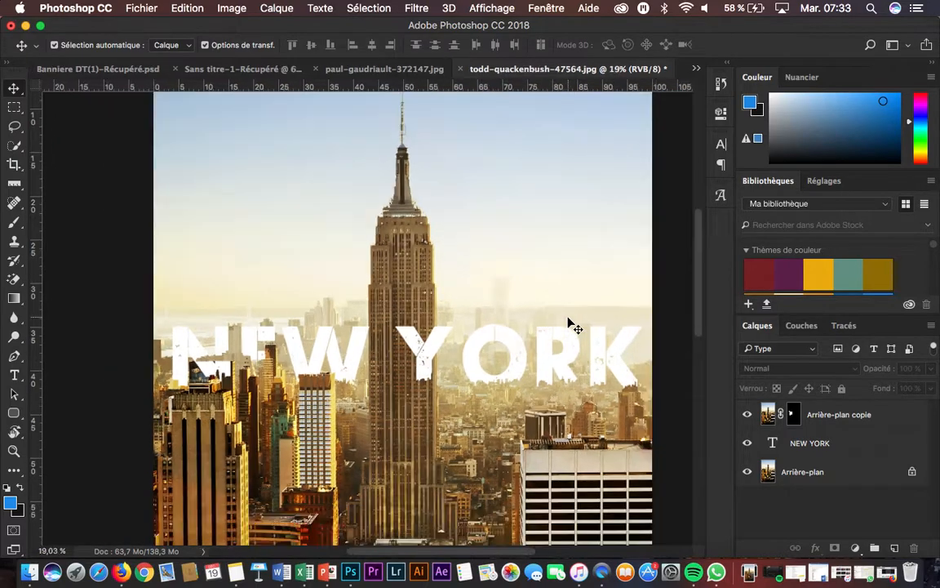
click(363, 70)
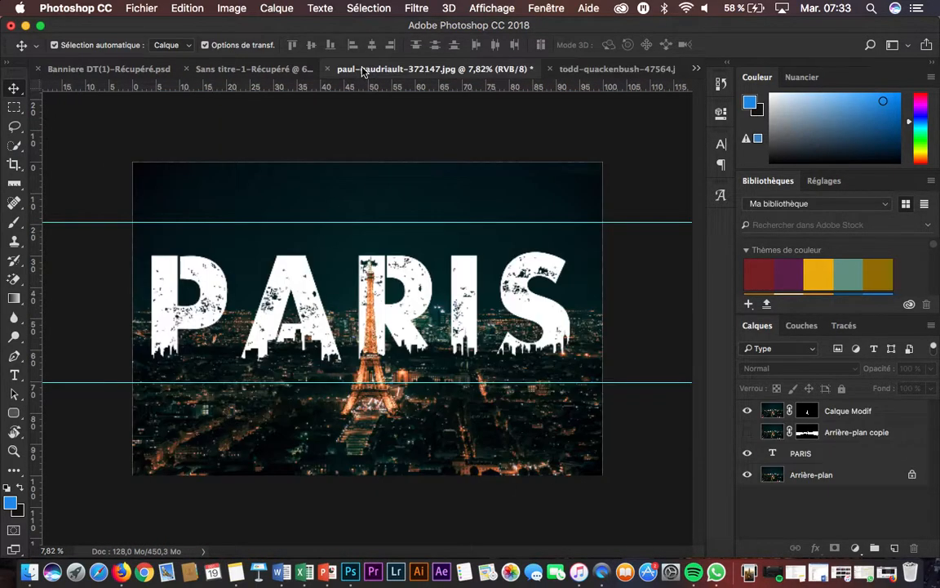
click(600, 71)
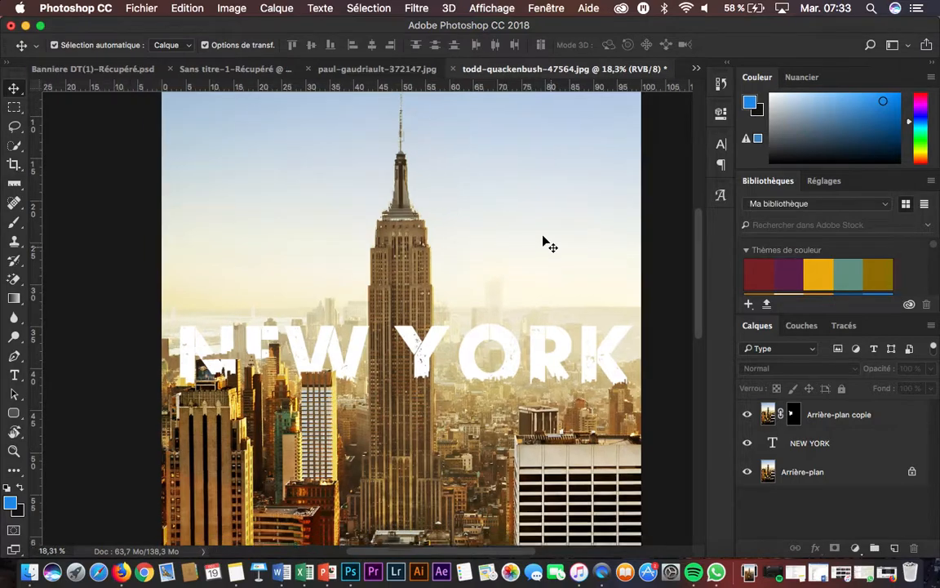
scroll(544, 240, down, 2)
scroll(543, 240, up, 7)
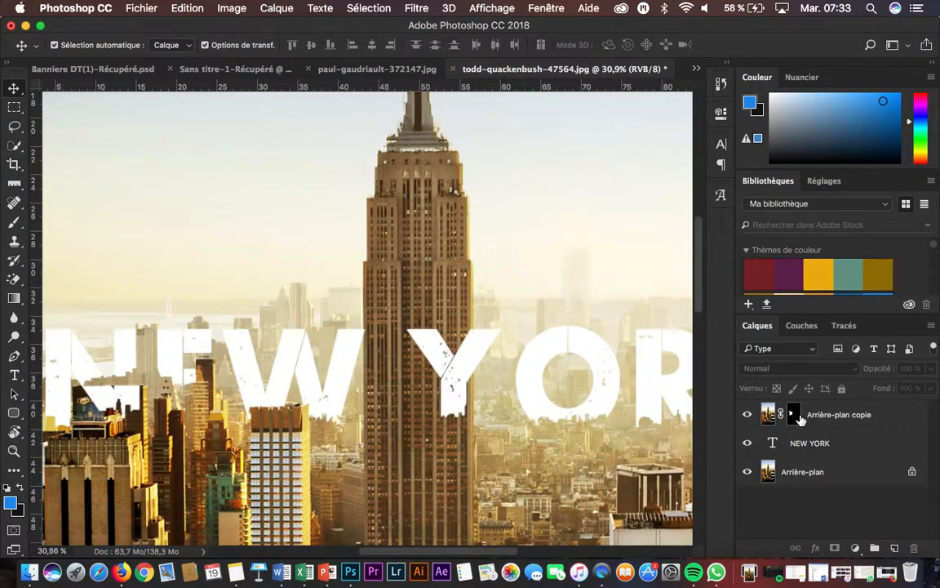
- Add a white outer glow (Lueur externe) in Normal mode, 100 % opacity and 25 px size, to the NEW YORK text layer
click(780, 448)
click(816, 548)
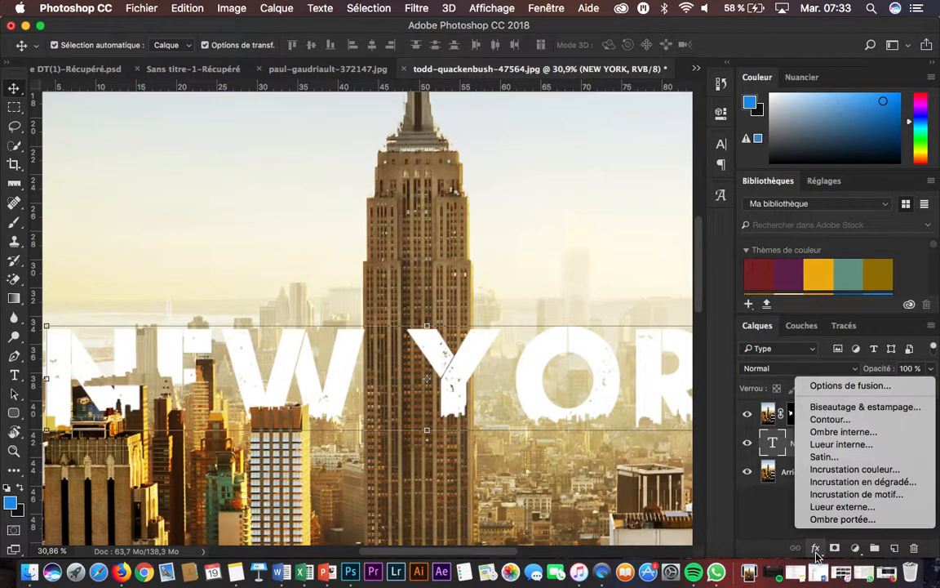
click(842, 506)
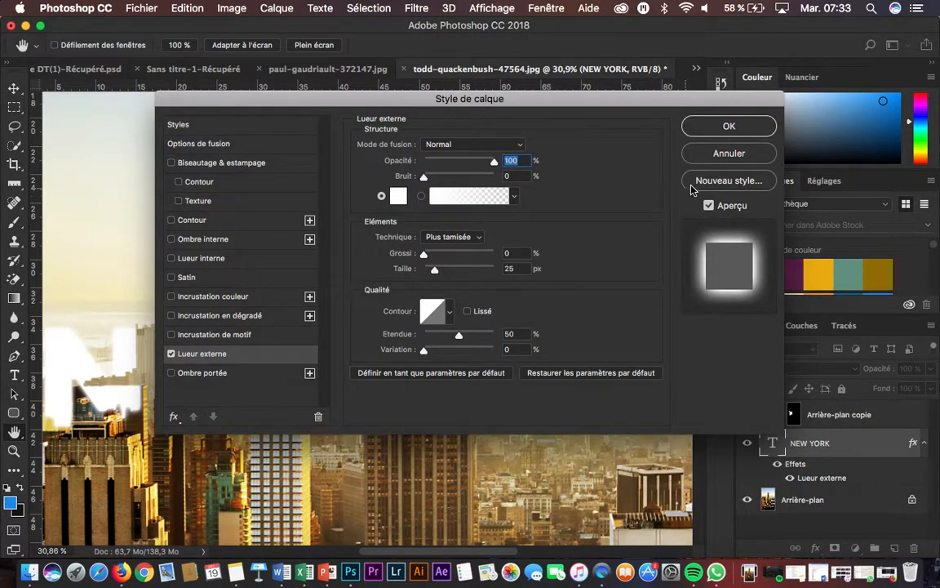
click(699, 125)
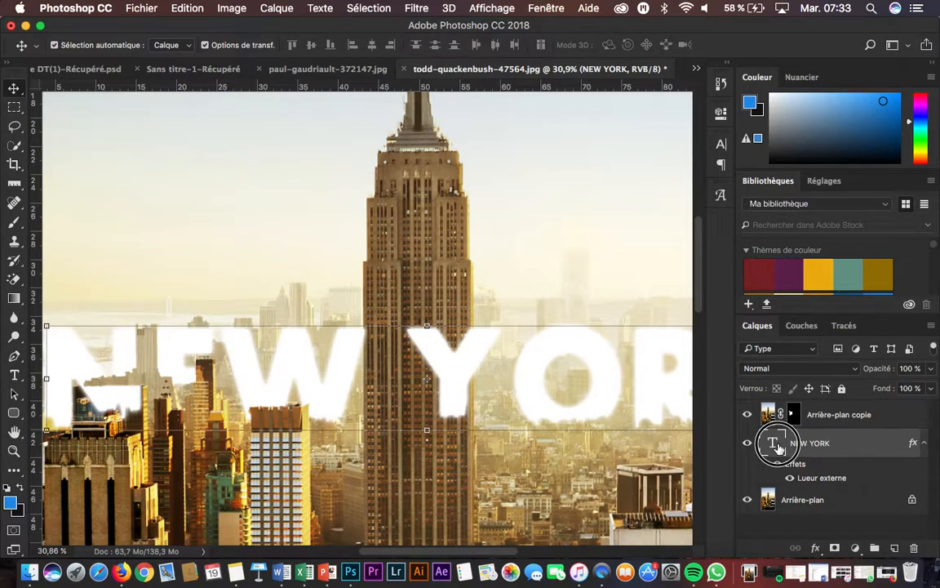
- Change the colour of the whole NEW YORK text to near-black, about #0d0d0d, and deselect the layer
double_click(774, 443)
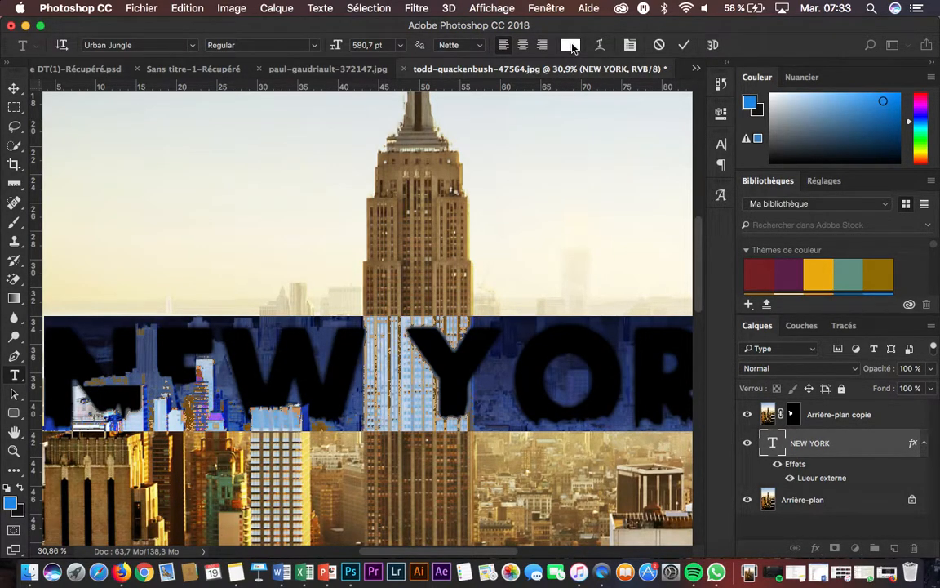
click(571, 45)
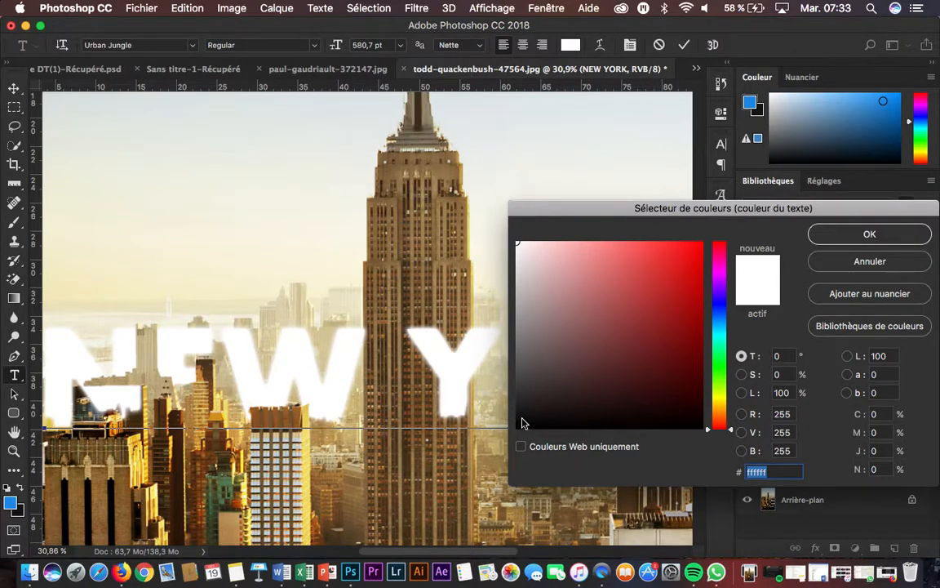
click(531, 419)
click(530, 417)
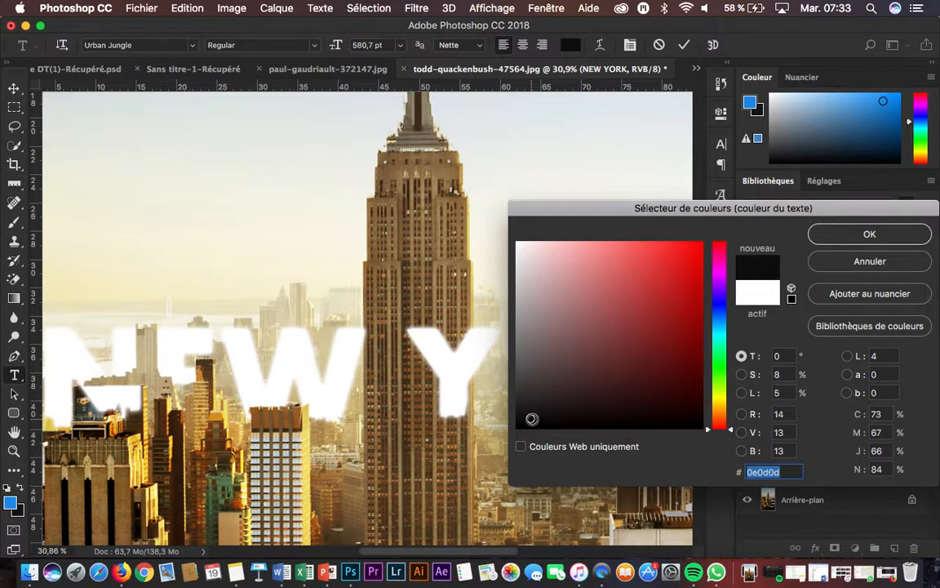
click(870, 235)
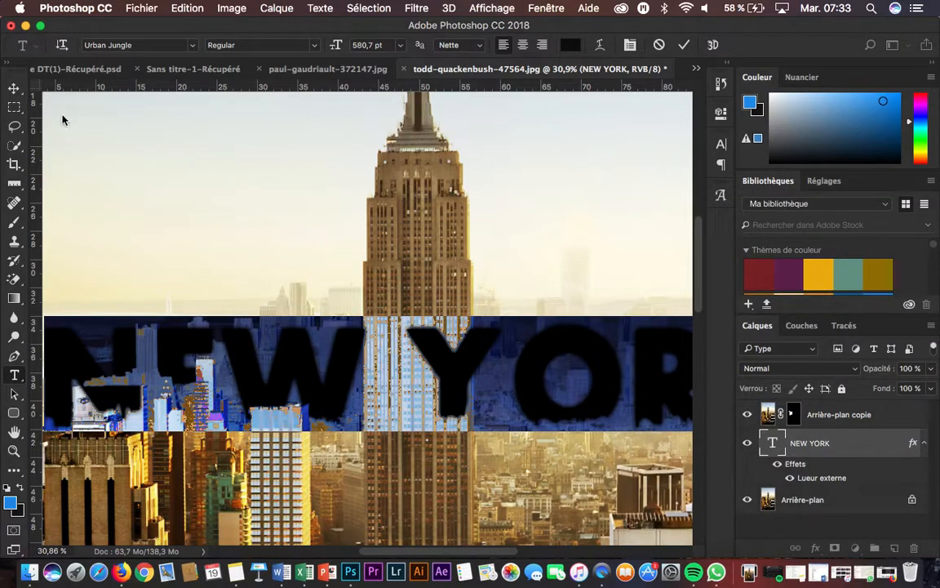
click(16, 89)
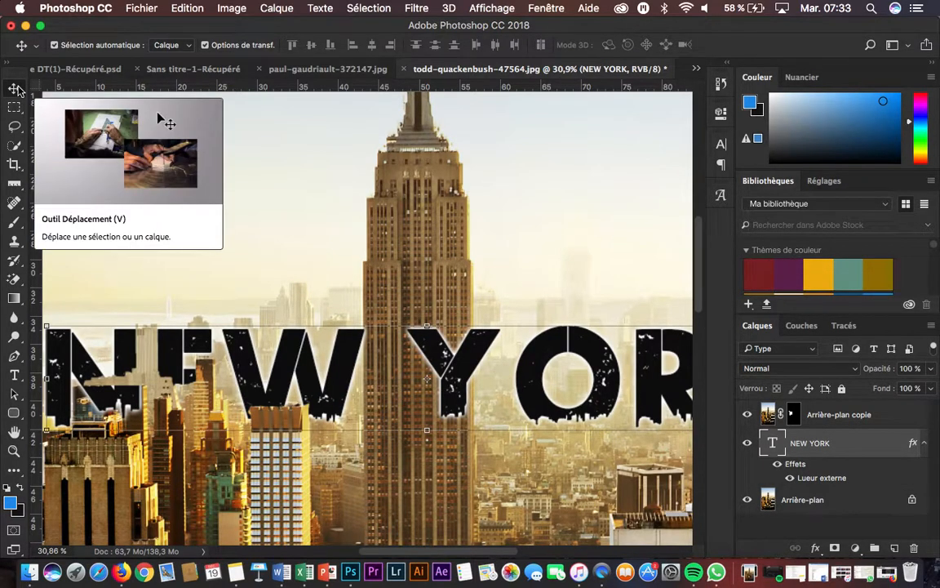
click(363, 228)
- Recolour only the word YORK in the NEW YORK text layer to off-white #f7f1f1 and commit the text edit
key(super+minus)
key(super+minus)
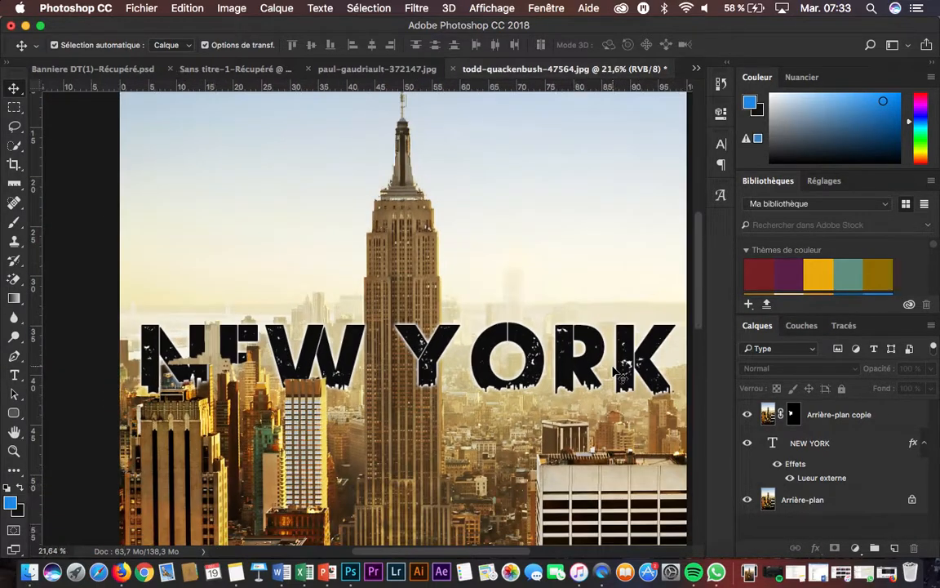
key(super+minus)
key(super+plus)
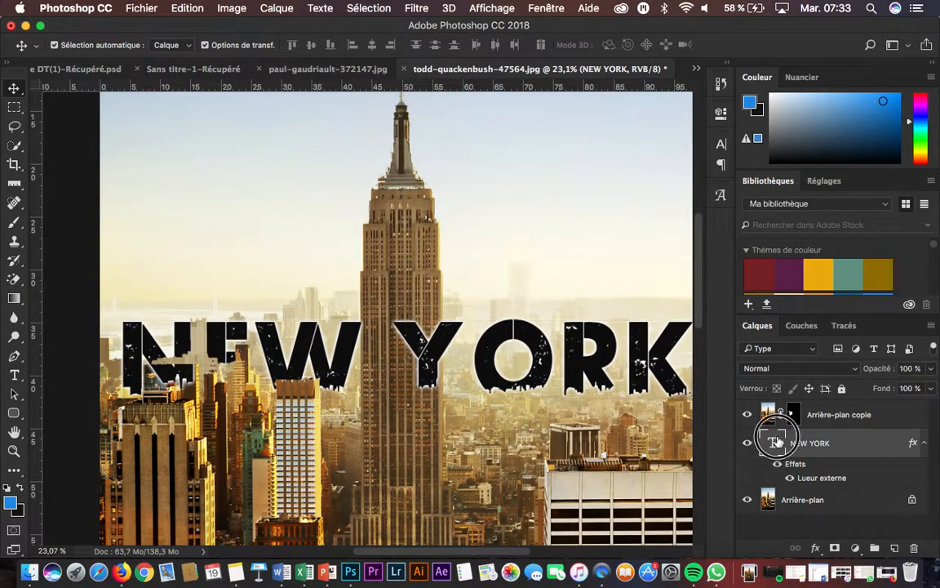
double_click(774, 441)
click(425, 353)
drag(396, 355, 688, 369)
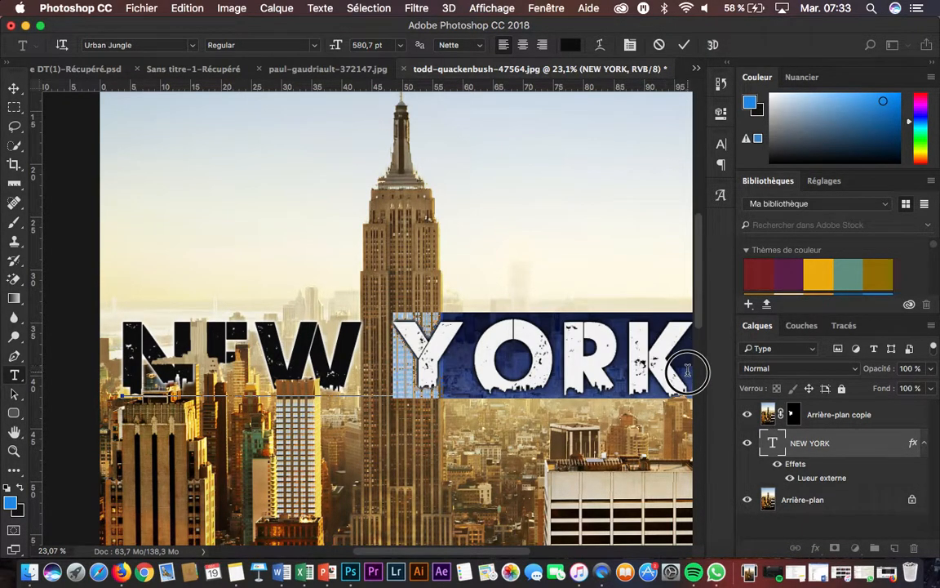
click(569, 45)
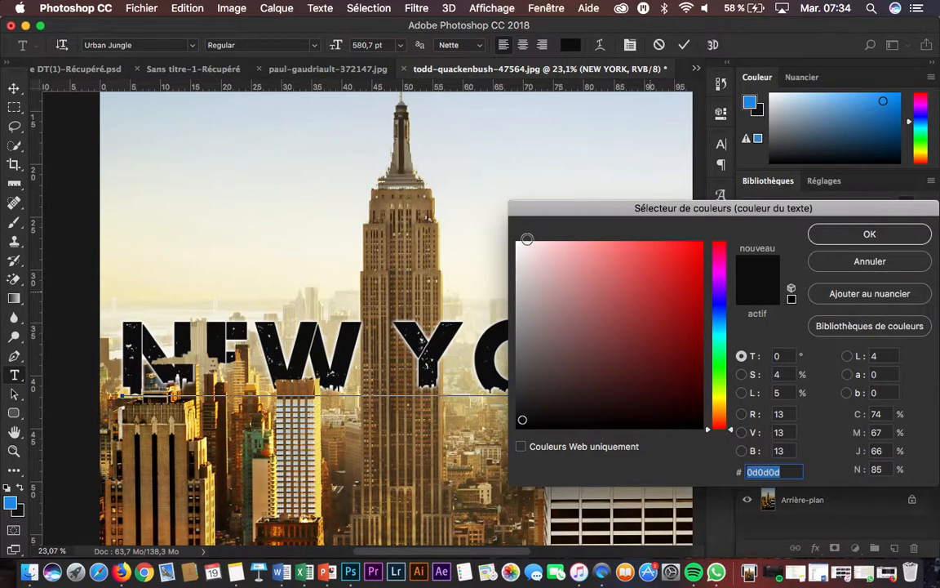
click(520, 246)
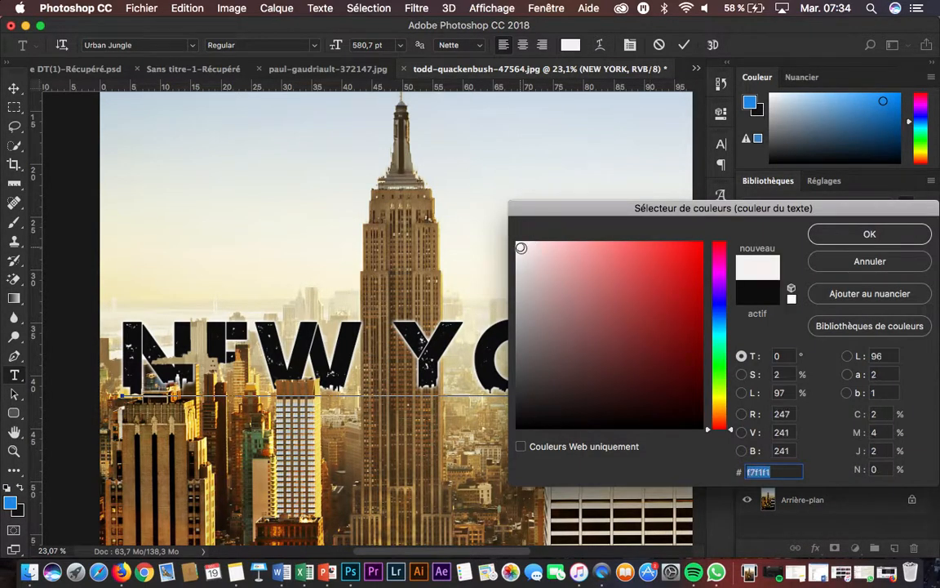
click(863, 236)
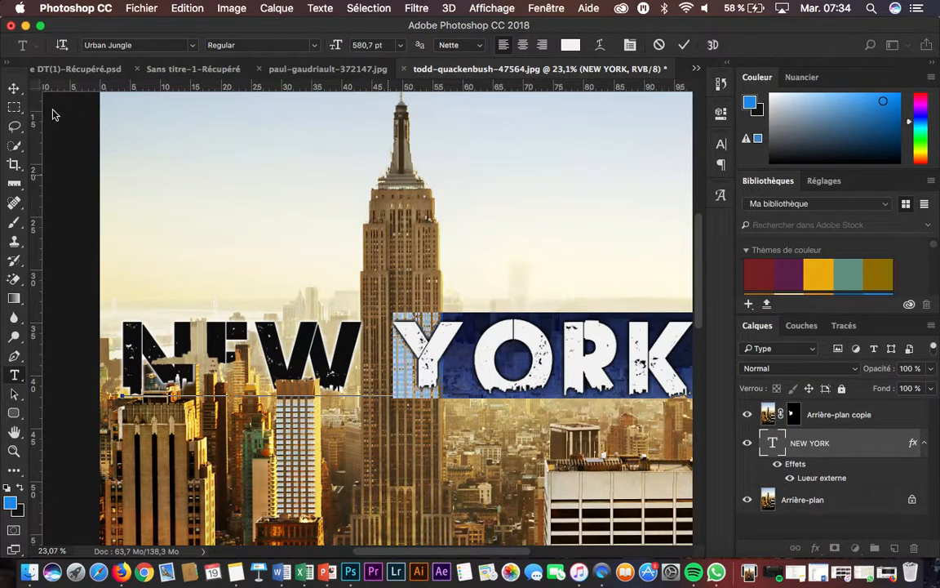
key(super+Return)
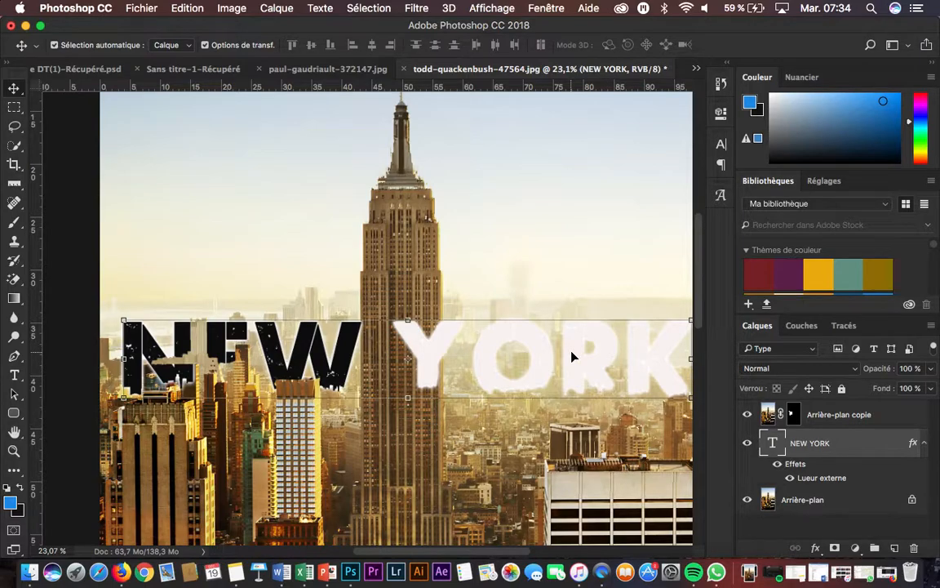
- Review the two-colour NEW YORK composition in the whole photo alongside the PARIS document
scroll(572, 356, down, 3)
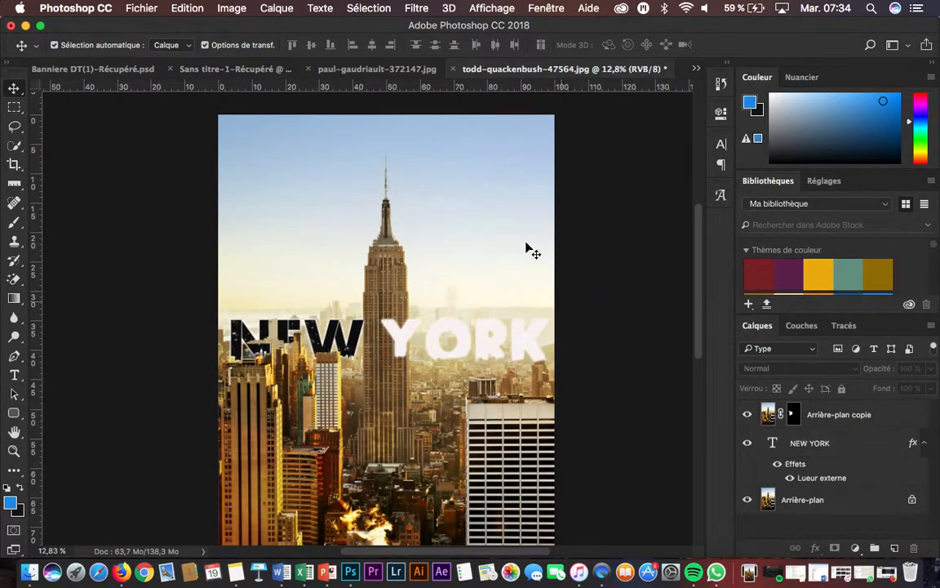
click(373, 72)
click(573, 70)
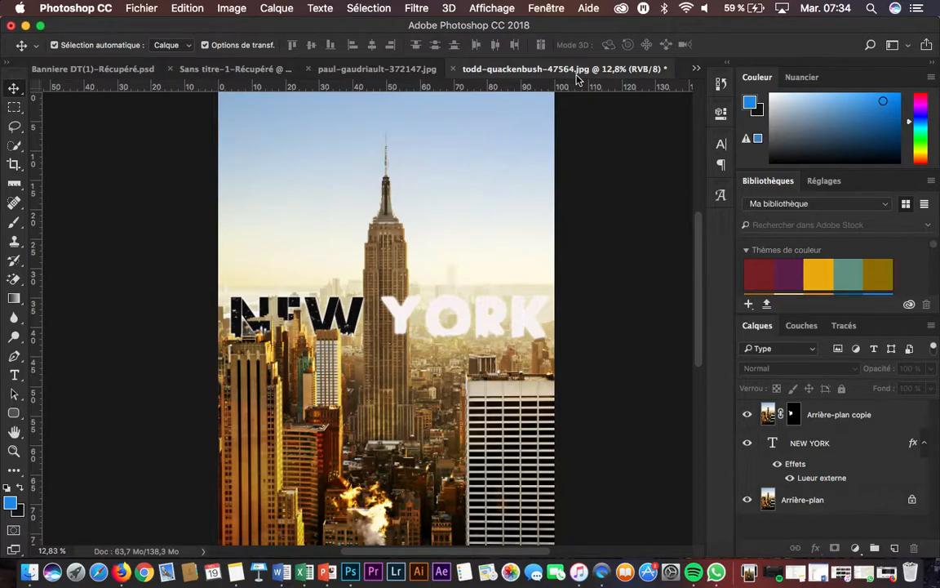
- Minimize the photo window, switch to Firefox and view the like and subscription options on the photographer's Facebook page
click(26, 25)
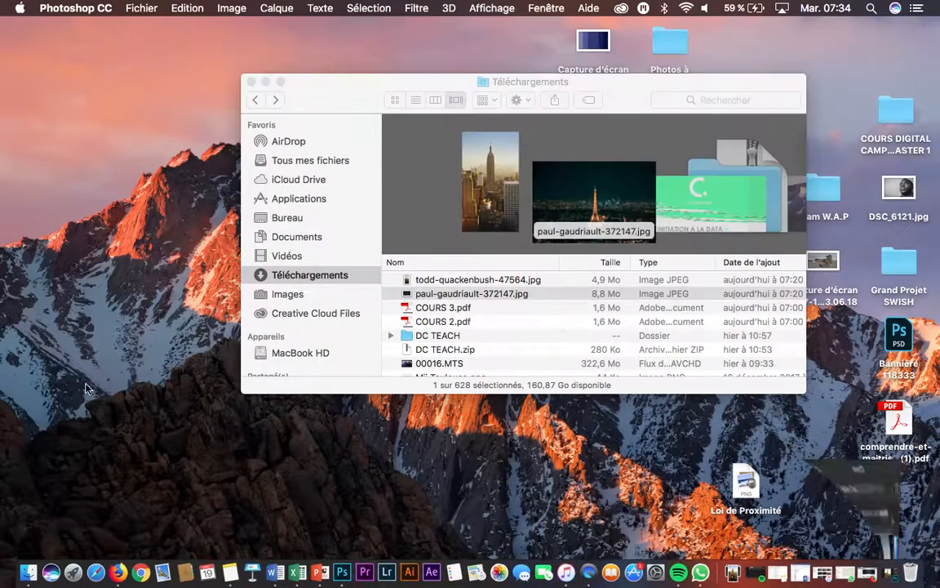
click(117, 571)
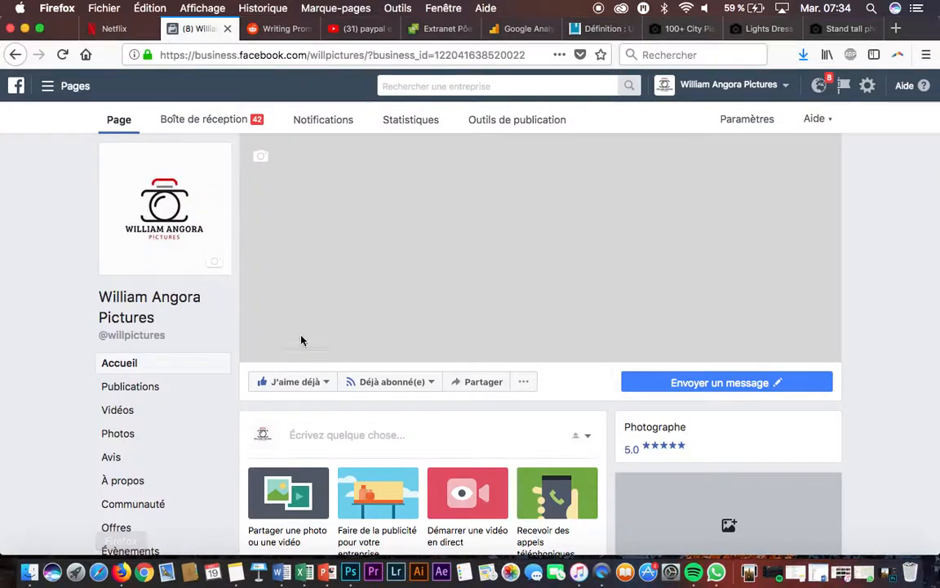
scroll(341, 262, down, 1)
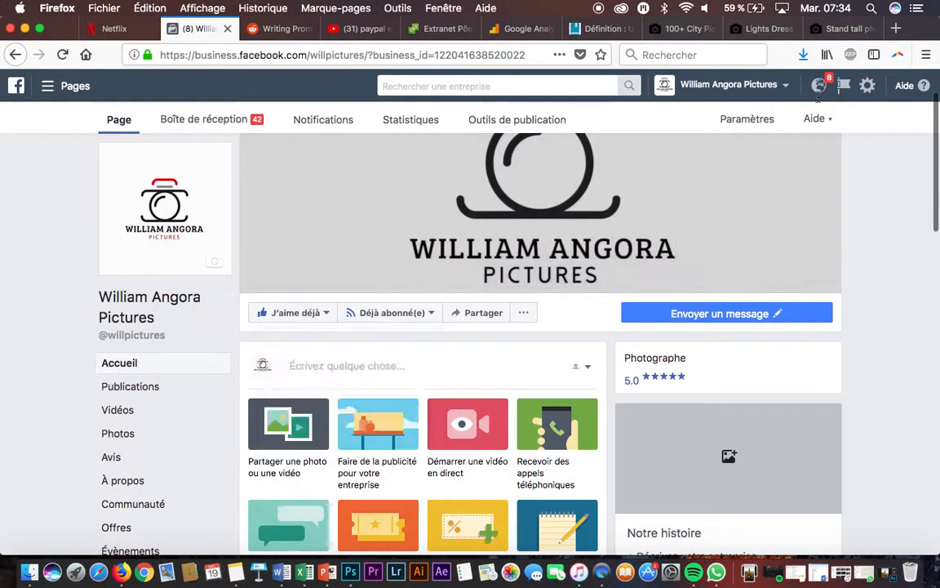
mouse_move(325, 318)
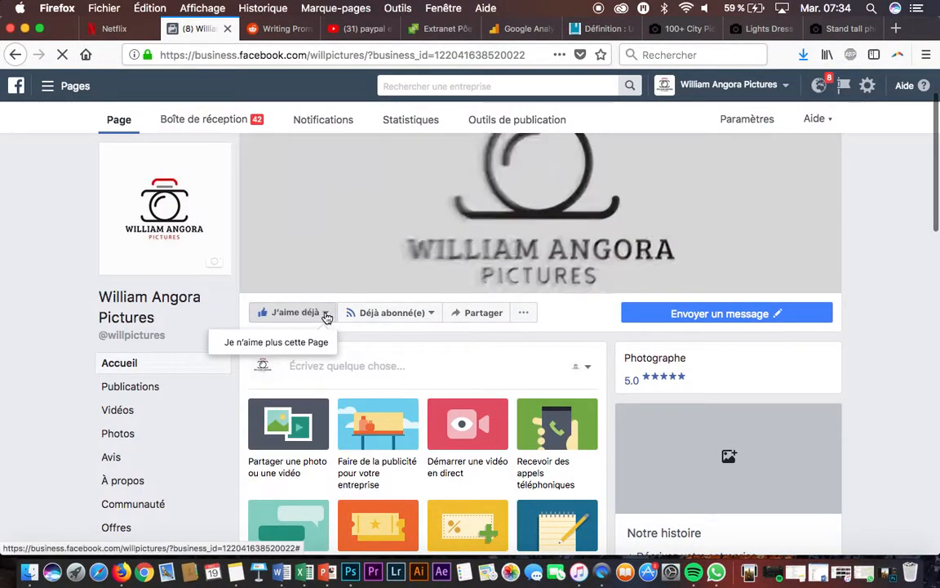
click(325, 316)
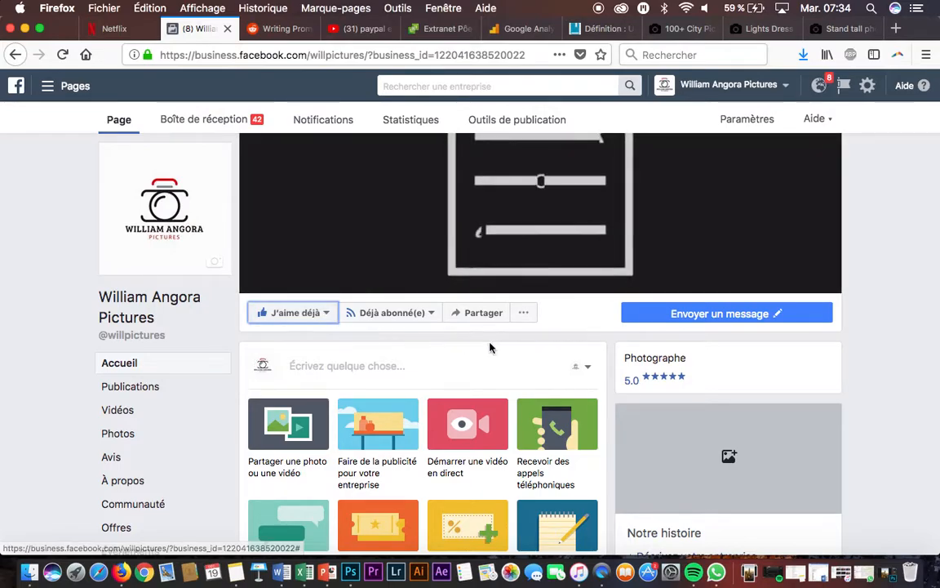
mouse_move(430, 319)
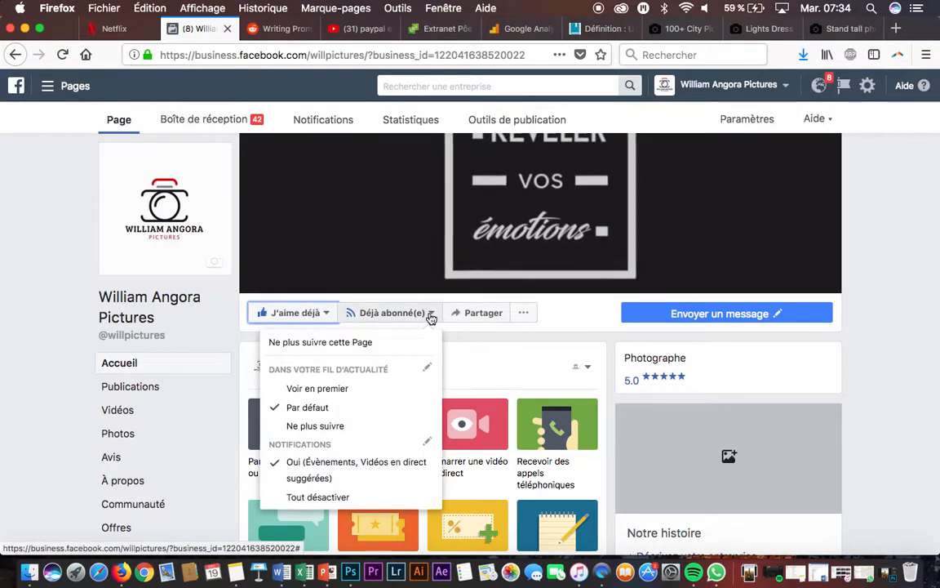